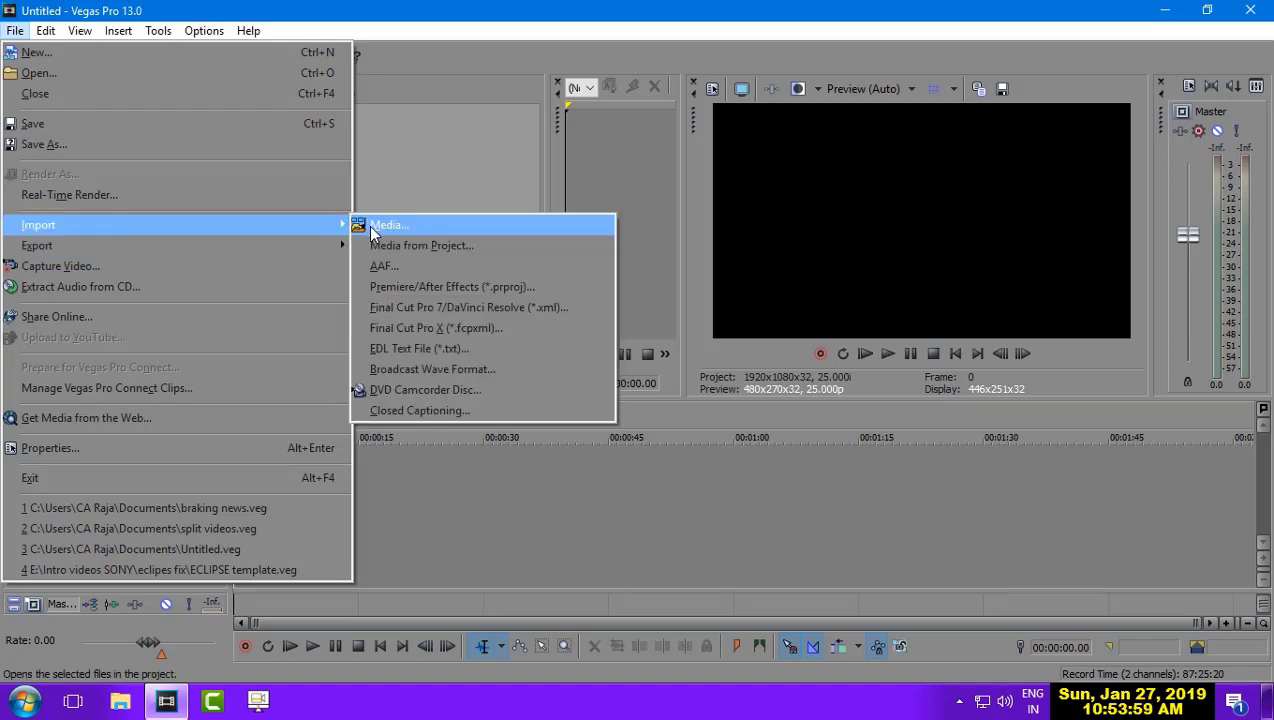
Import the video files 123 and Big Fire 02 - YouTube from the Videos folder into the project.
left_click(372, 225)
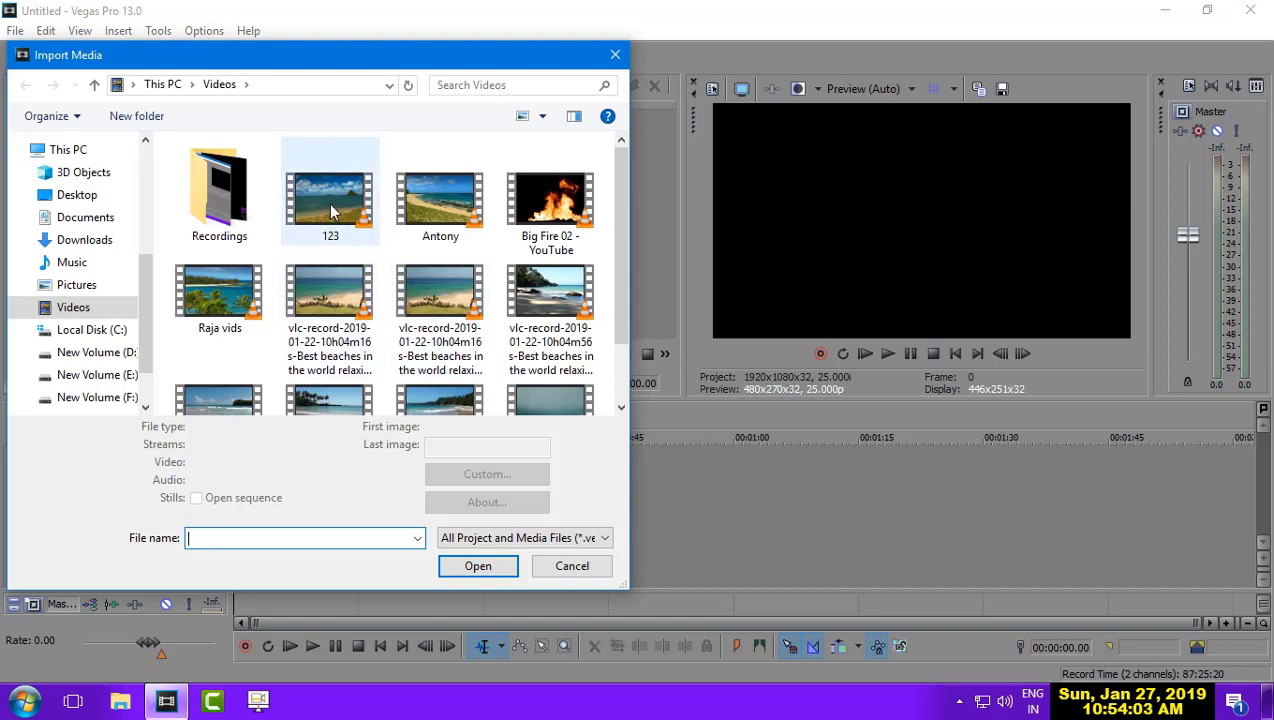
left_click(333, 210)
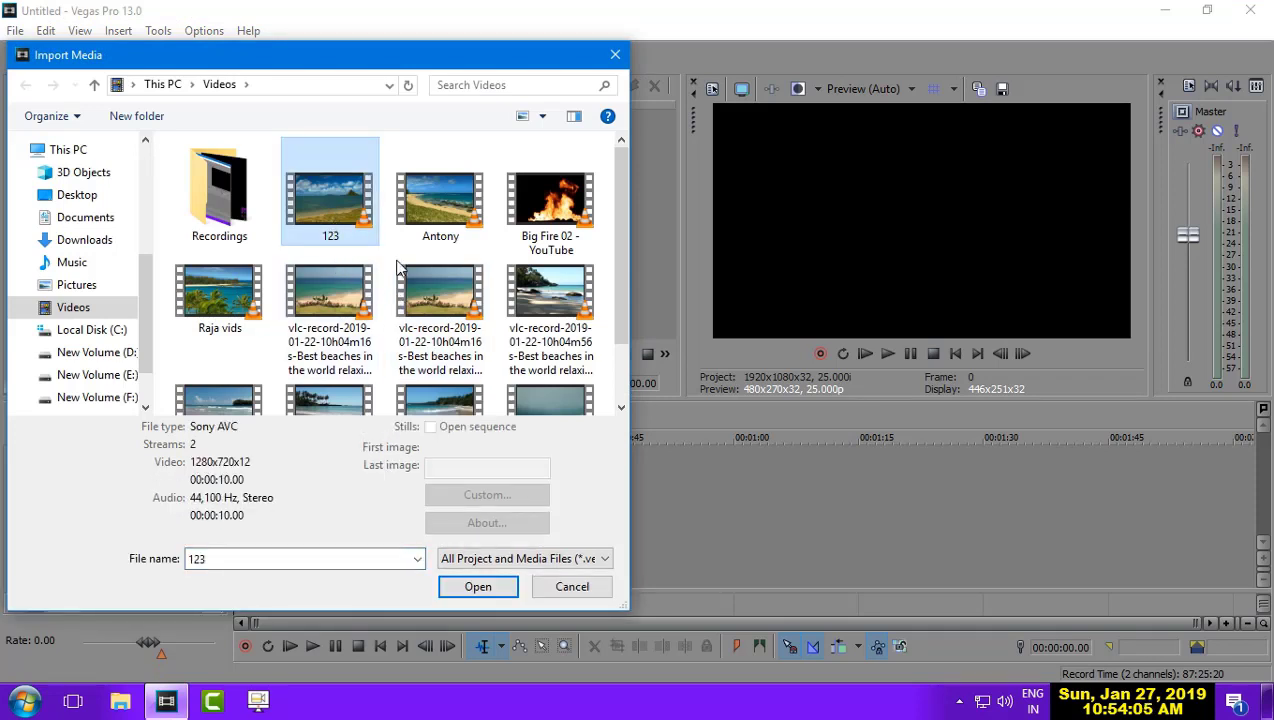
left_click(549, 213, "ctrl")
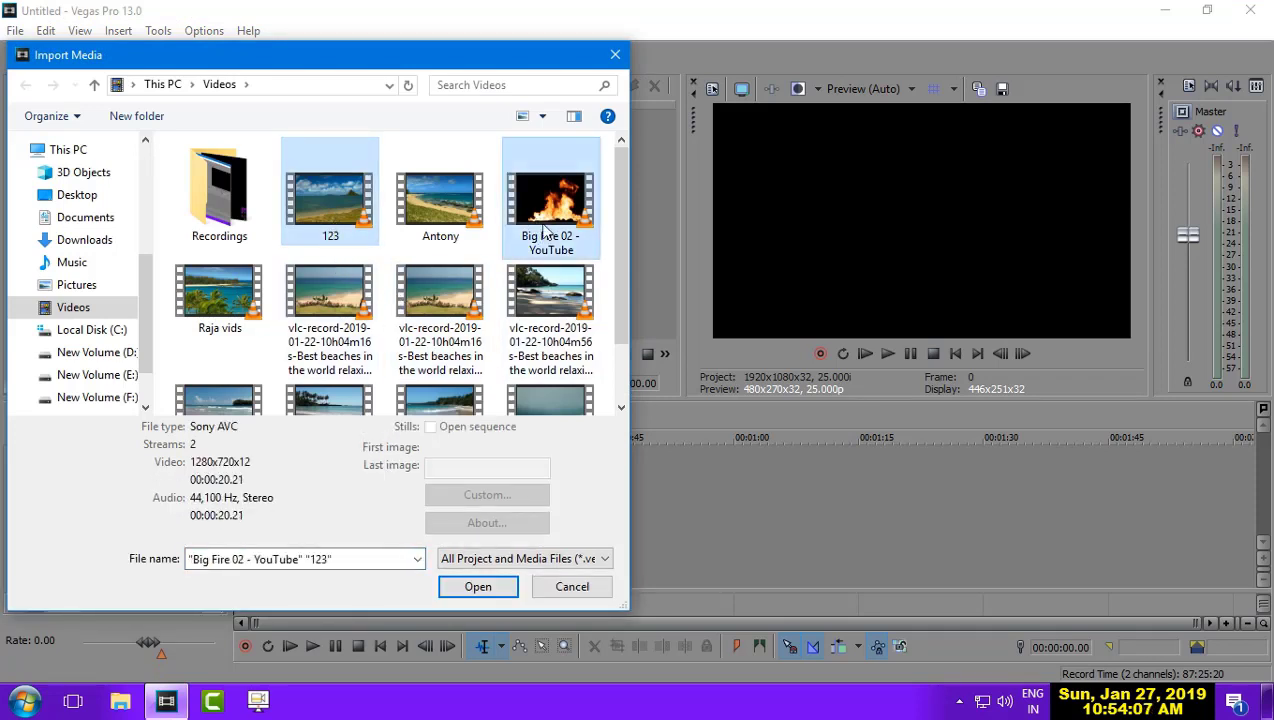
left_click(478, 590)
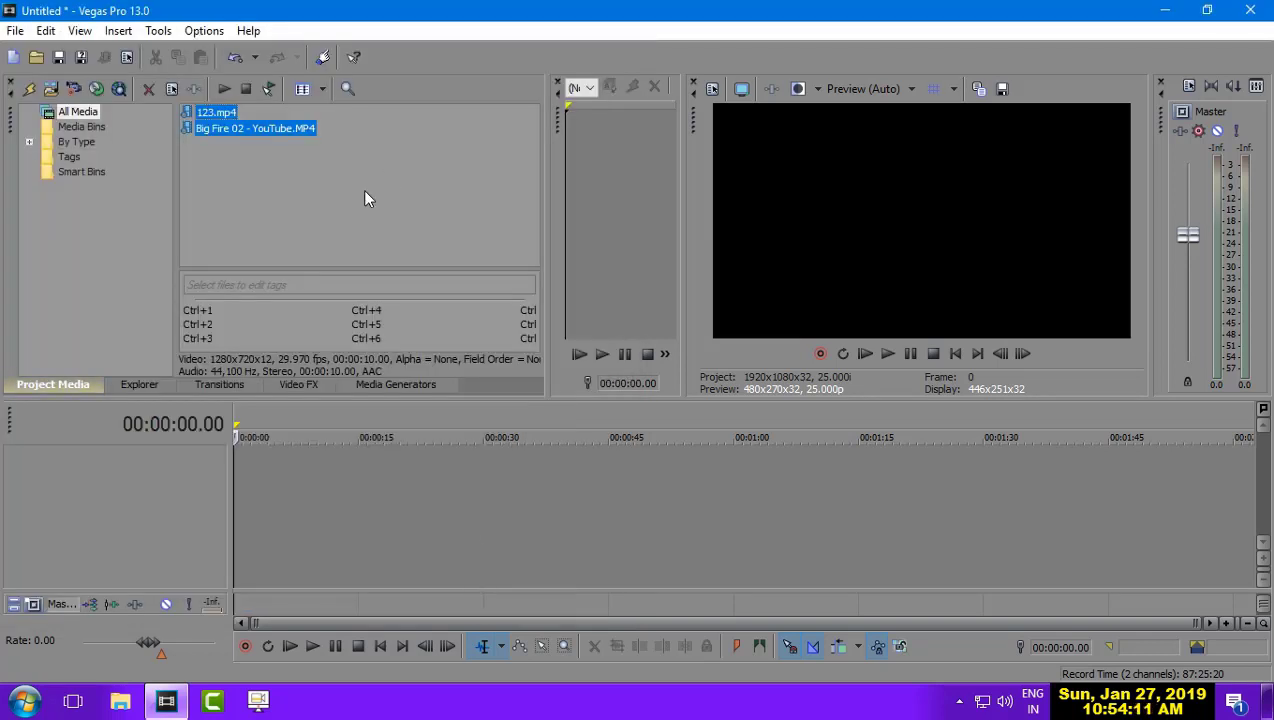
left_click(362, 191)
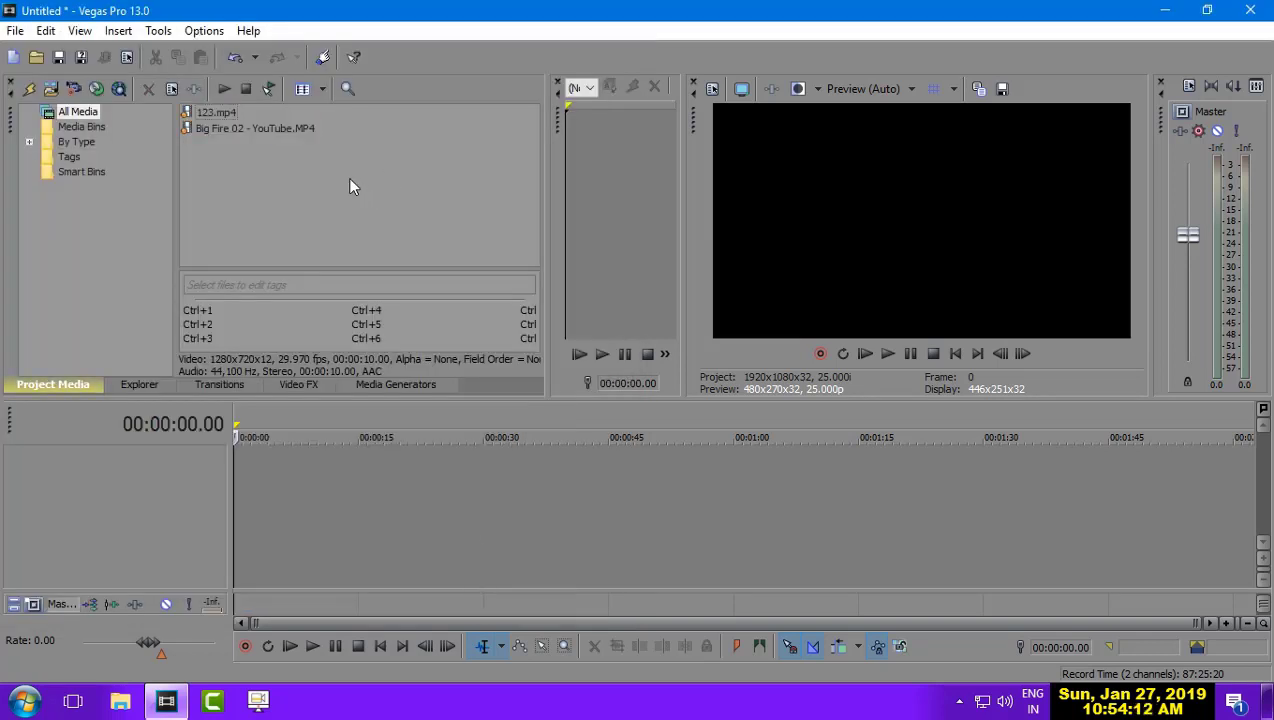
Place 123.mp4 at the start of the timeline and match the project video settings to this media.
left_click(255, 128)
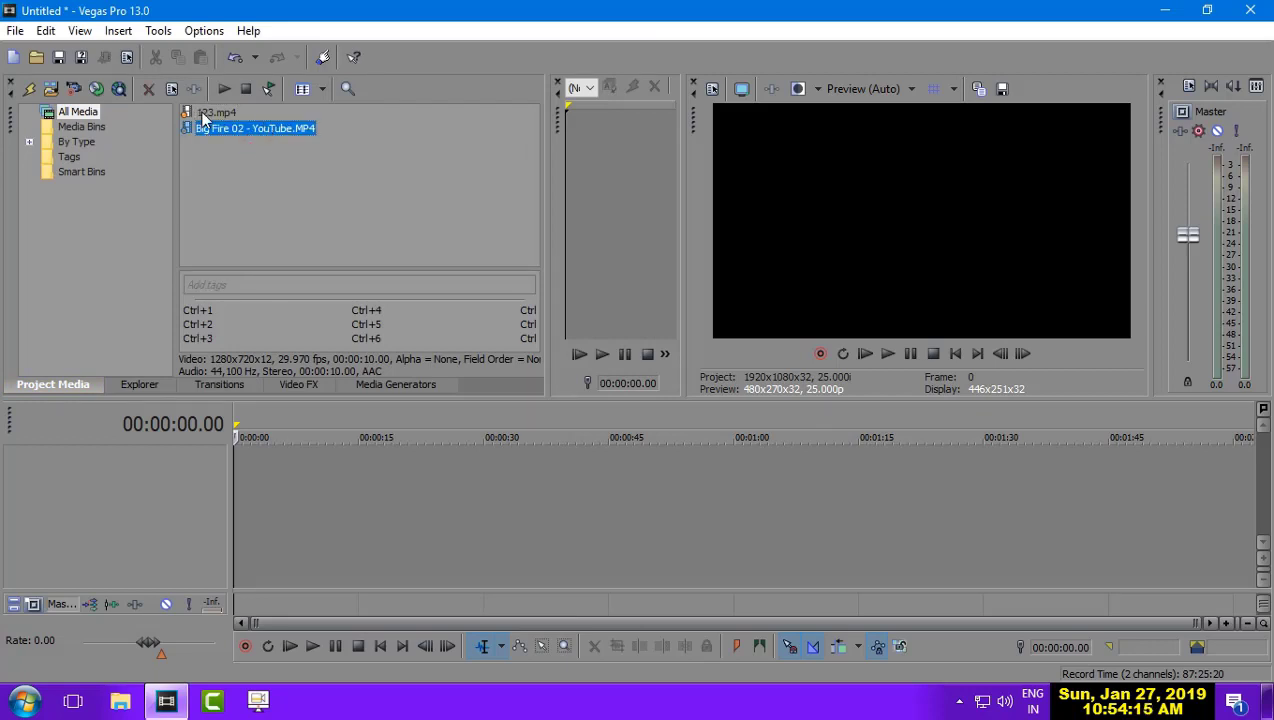
left_click(215, 114)
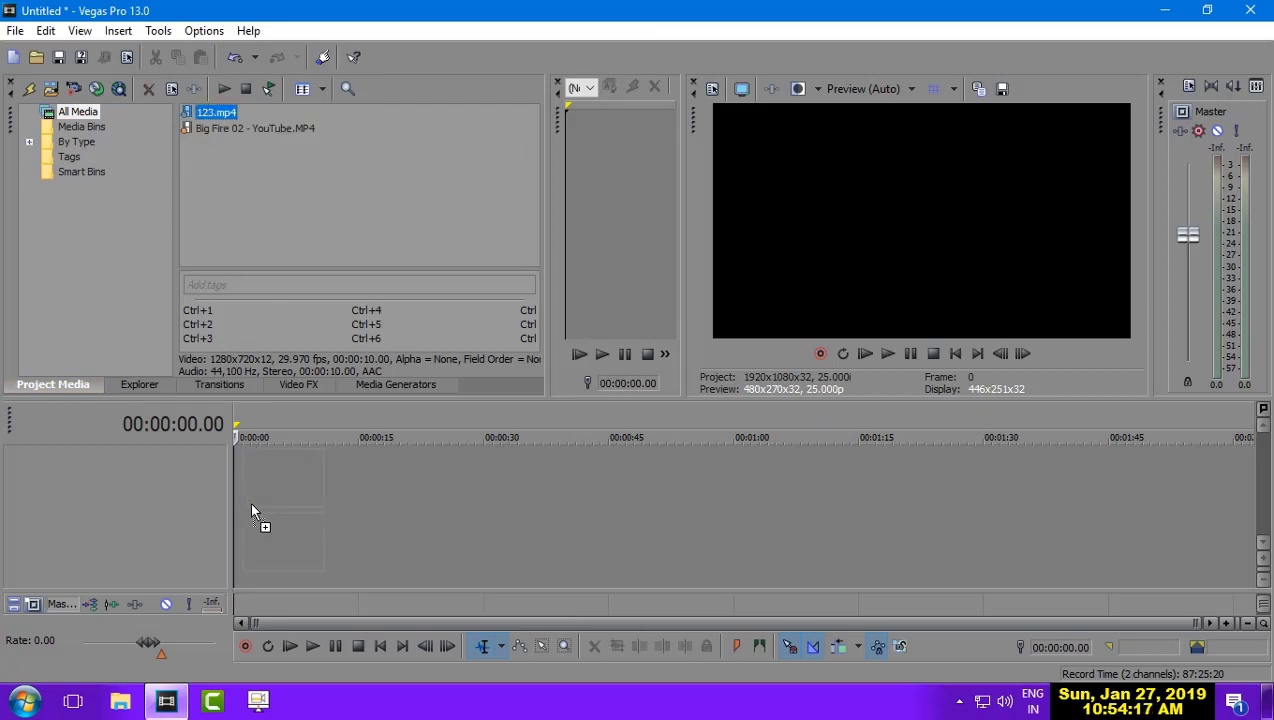
left_click_drag(251, 505, 243, 507)
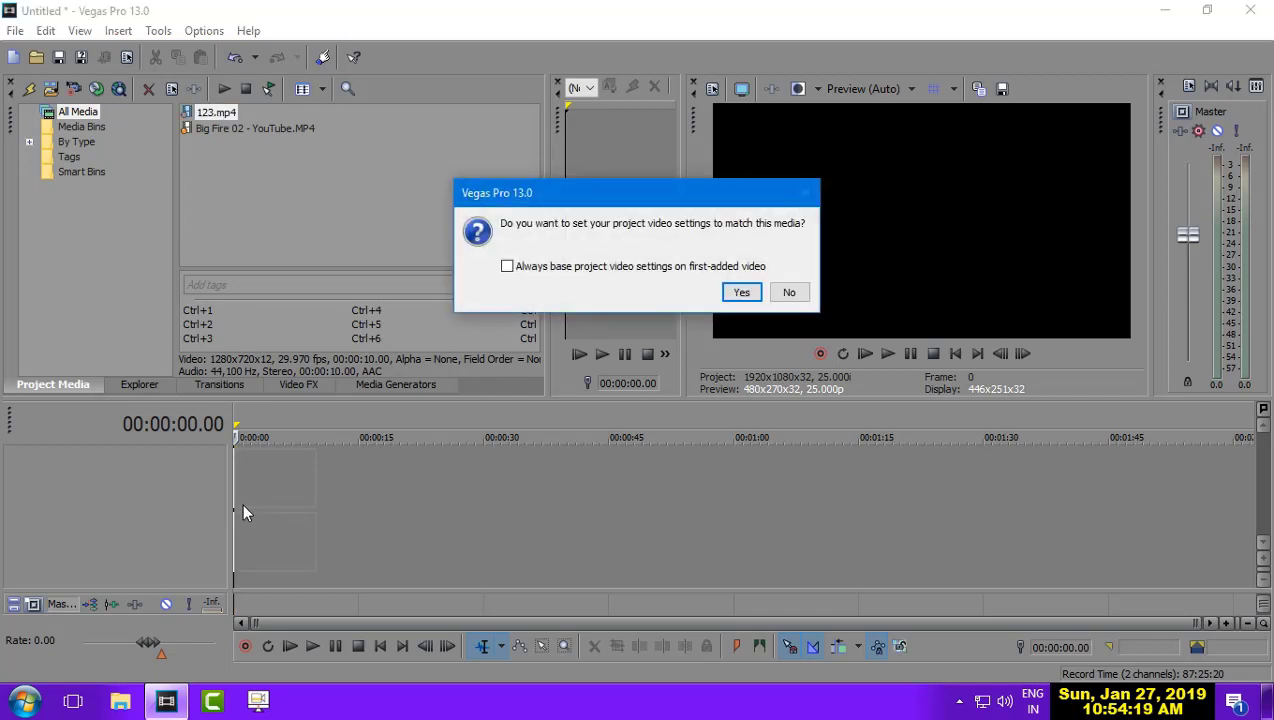
left_click(741, 292)
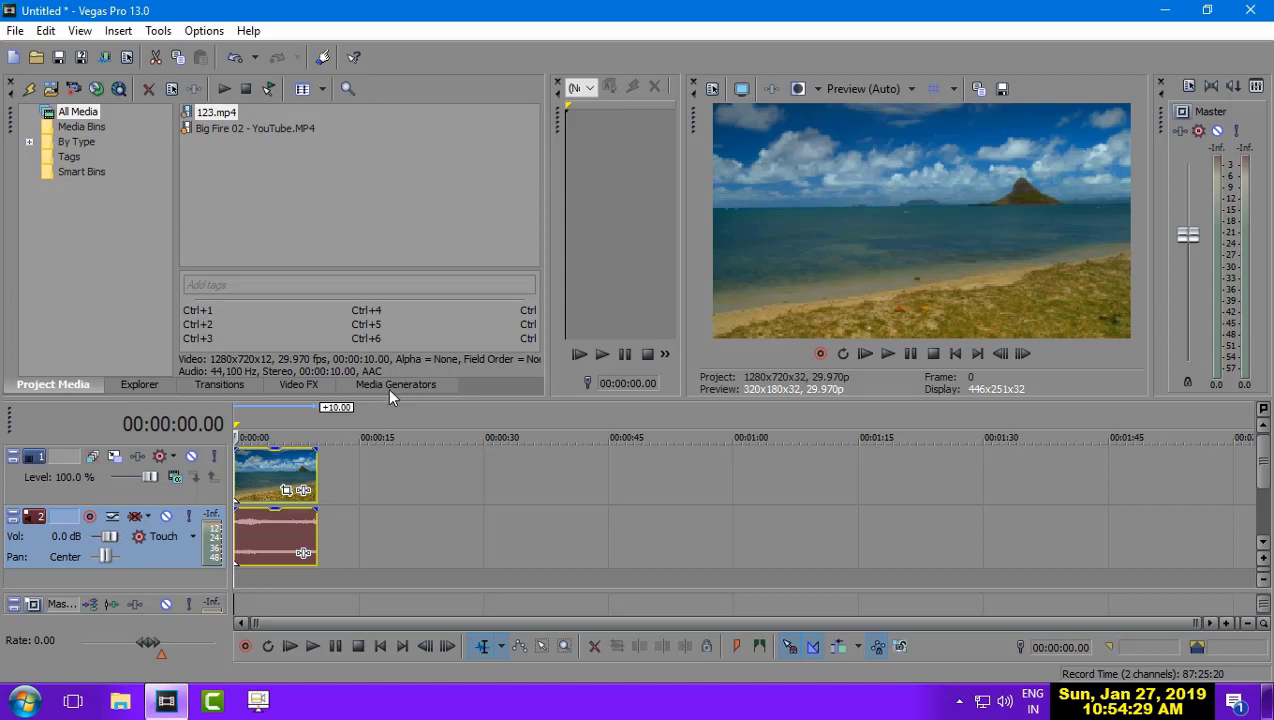
Apply the BCC Brightness-Contrast effect to the 123 beach clip on the timeline.
left_click(296, 384)
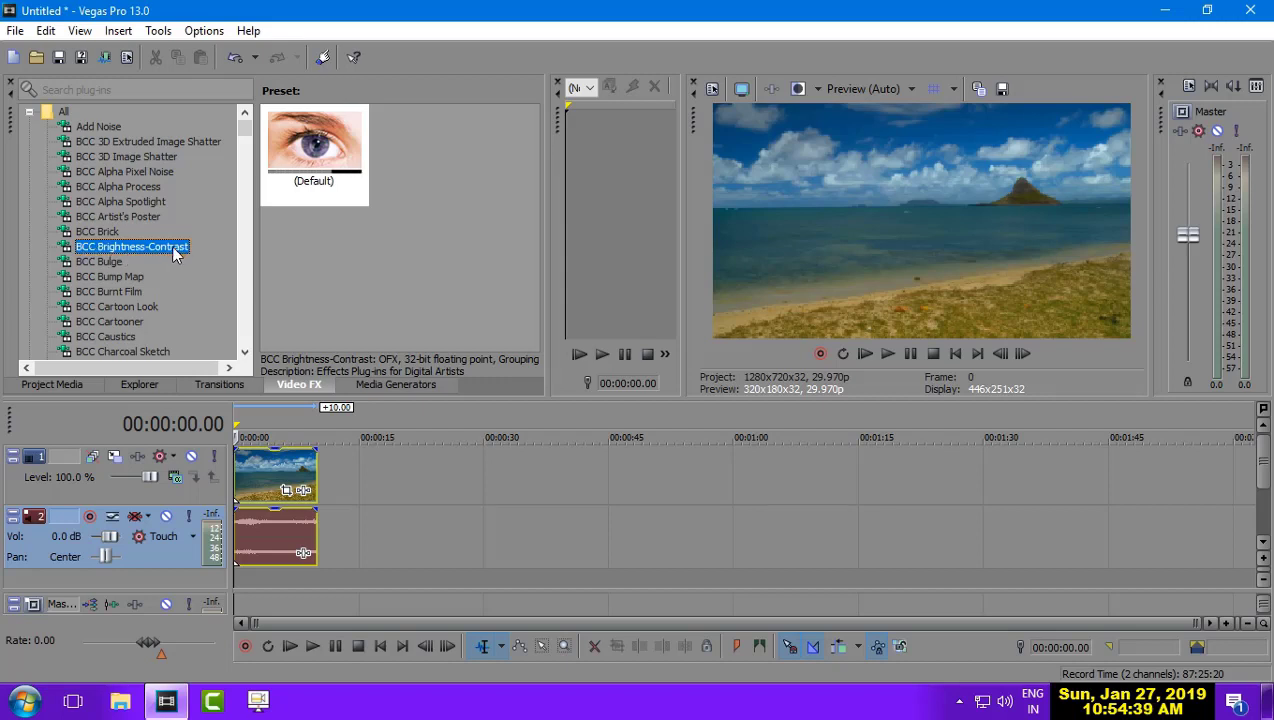
left_click_drag(167, 253, 273, 470)
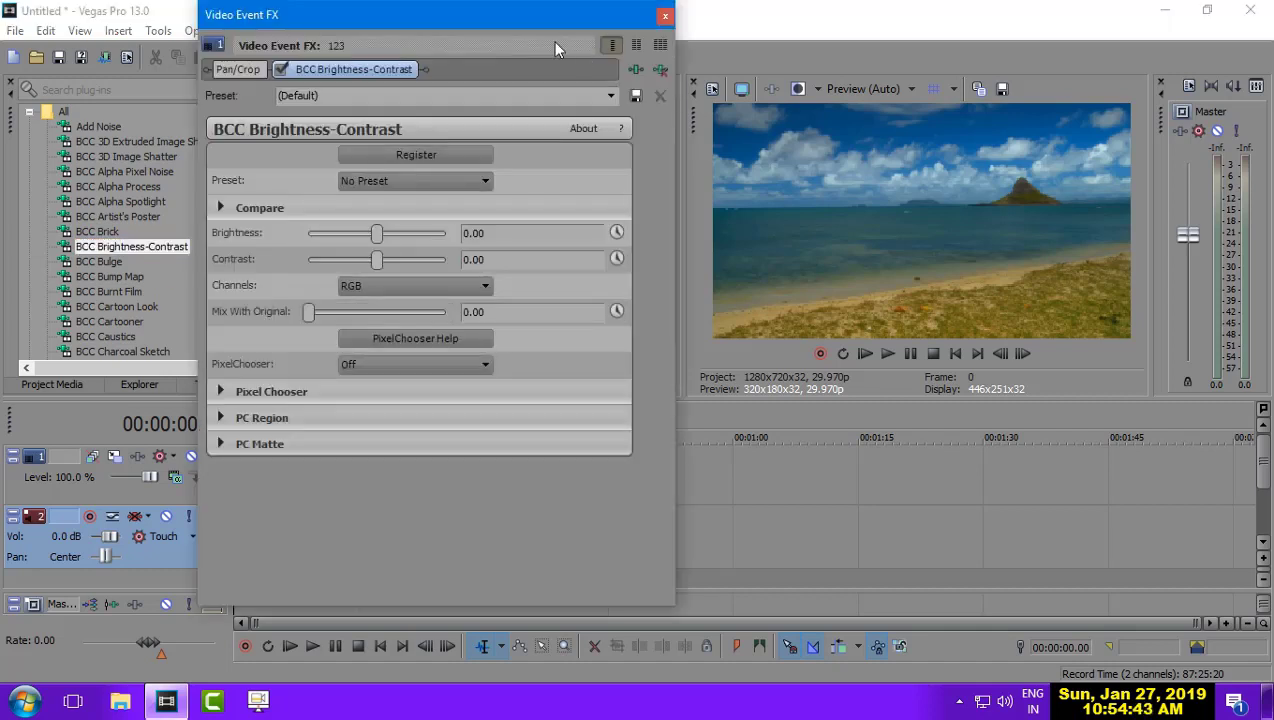
left_click_drag(515, 14, 466, 30)
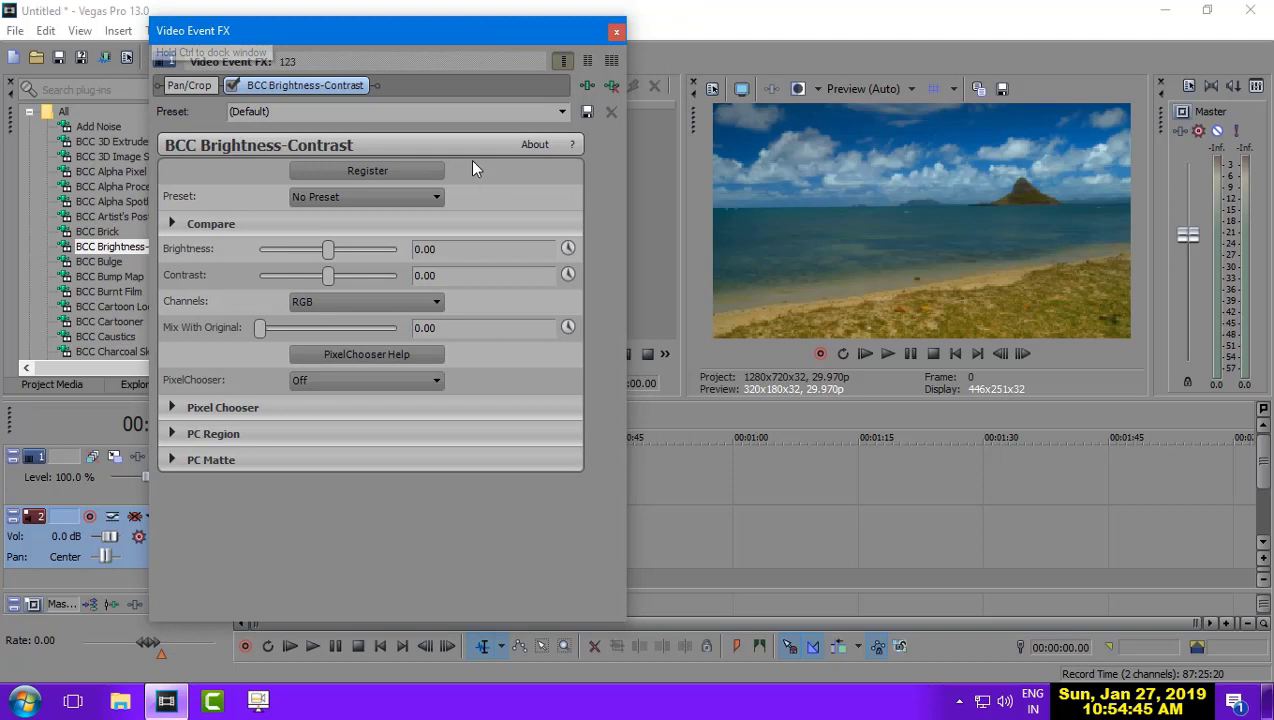
Load the b12c8.bcp effect preset for the beach clip and adjust brightness to about 27.89 and contrast to about 6.12.
left_click(436, 200)
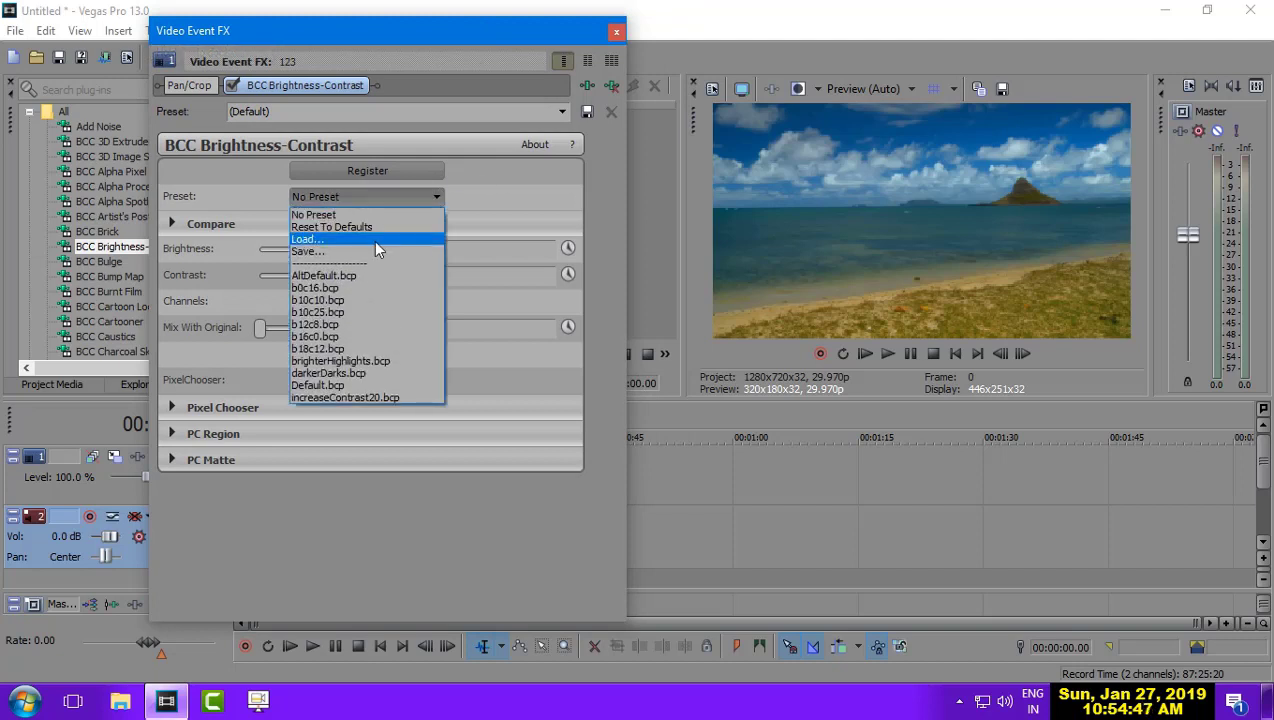
left_click(316, 324)
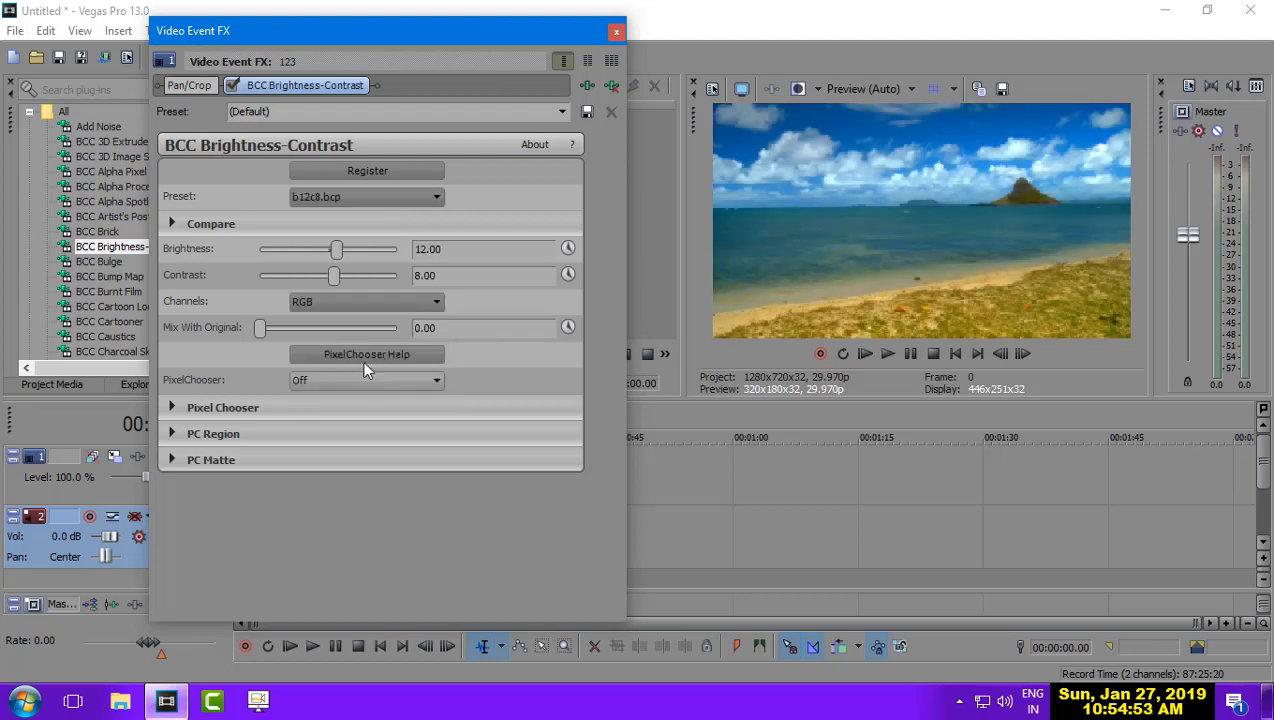
mouse_move(337, 250)
left_mouse_down()
mouse_move(337, 288)
mouse_move(349, 262)
left_mouse_up()
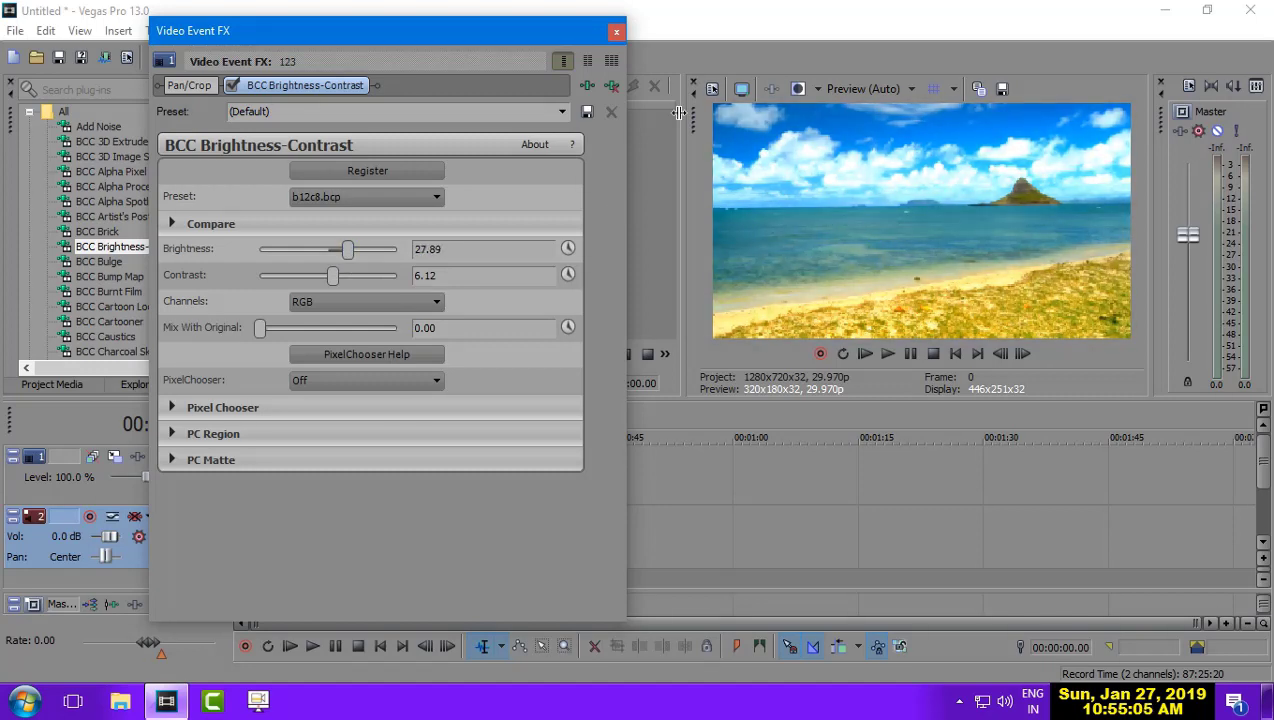
left_click(616, 32)
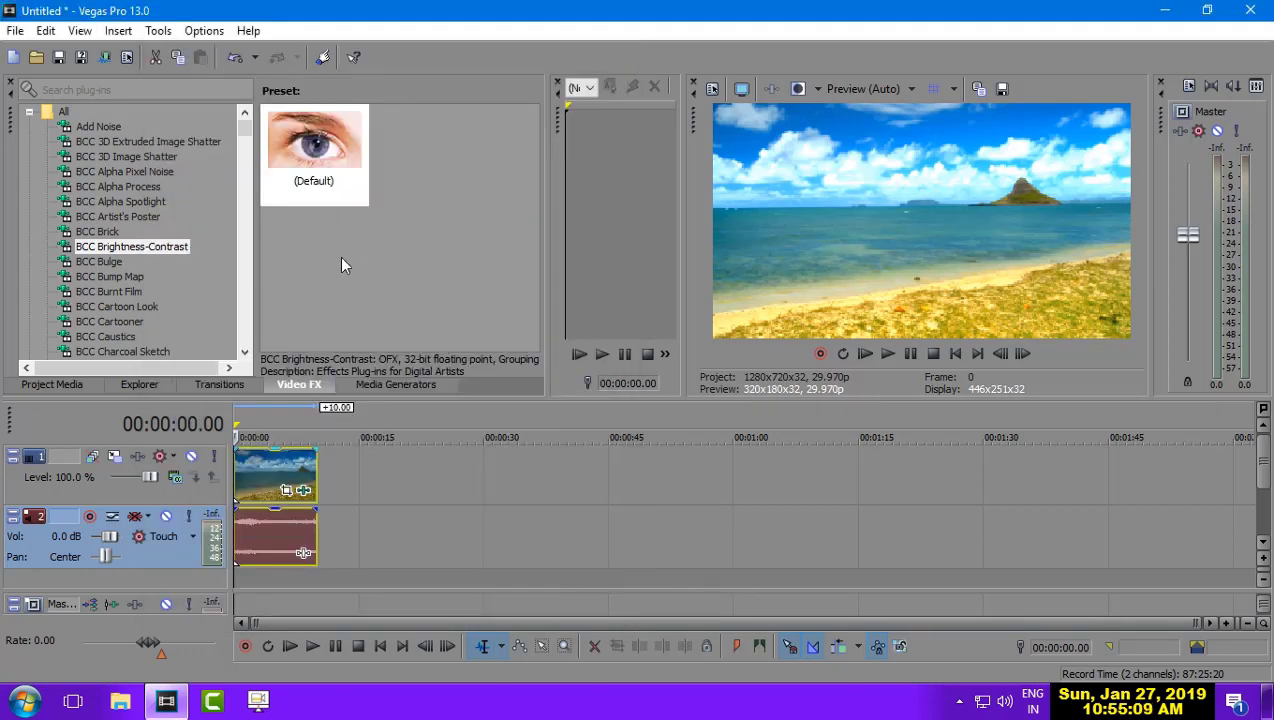
Add Big Fire 02 - YouTube.MP4 at the timeline start on tracks above the beach clip and trim its end to match that clip.
left_click(40, 388)
left_click_drag(263, 126, 349, 541)
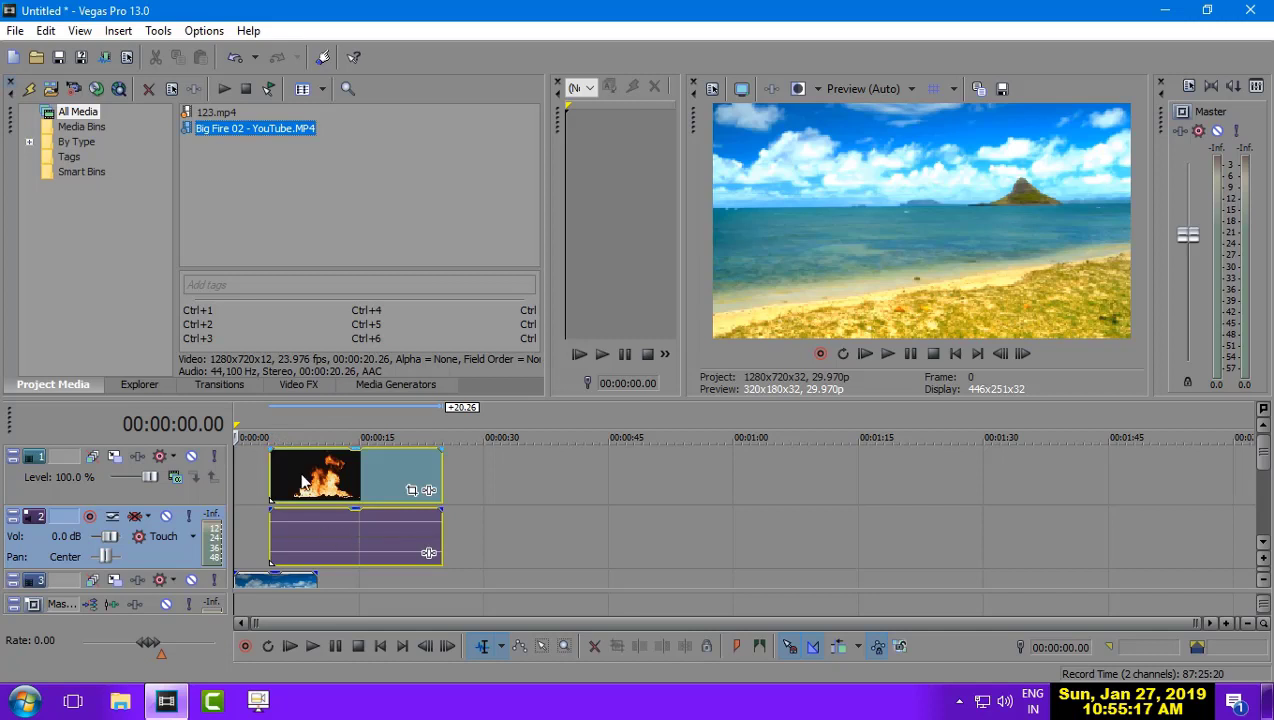
left_click_drag(303, 483, 268, 483)
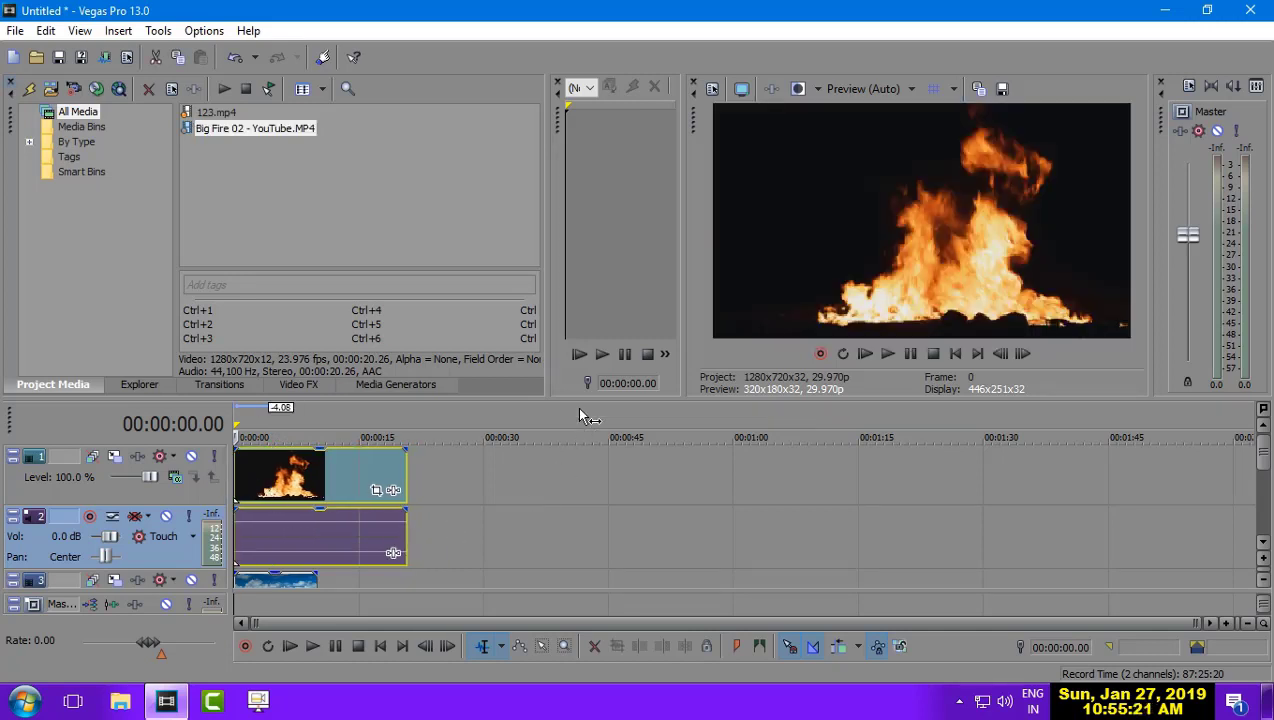
left_click_drag(578, 398, 578, 296)
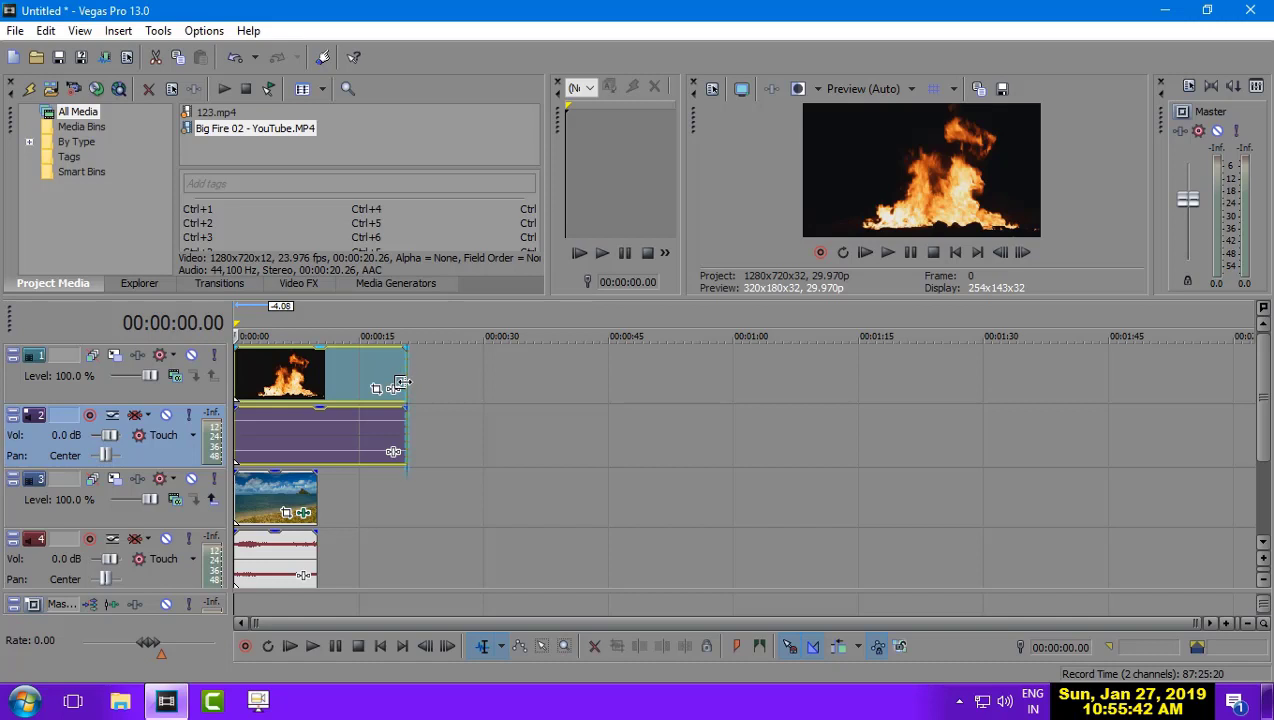
left_click_drag(406, 386, 317, 390)
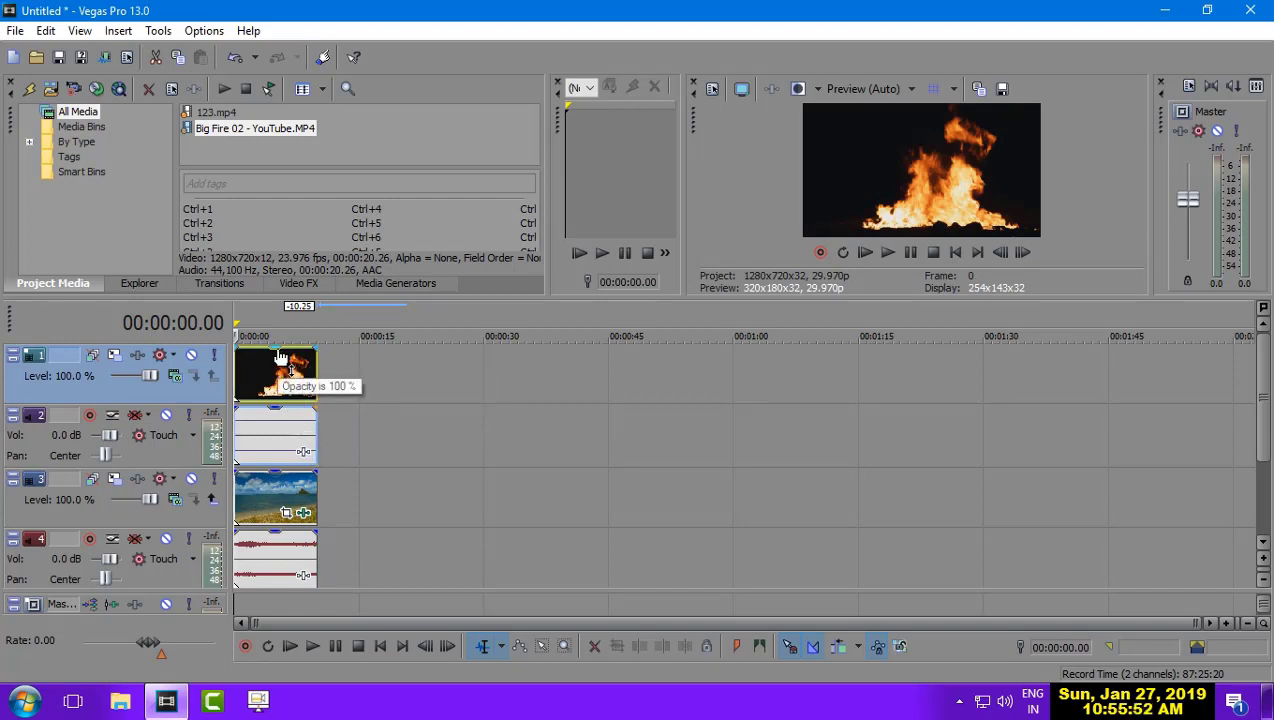
Lower the fire clip's opacity so it blends over the beach, raising it slightly after a preview, and play the overlay.
left_click_drag(281, 358, 283, 393)
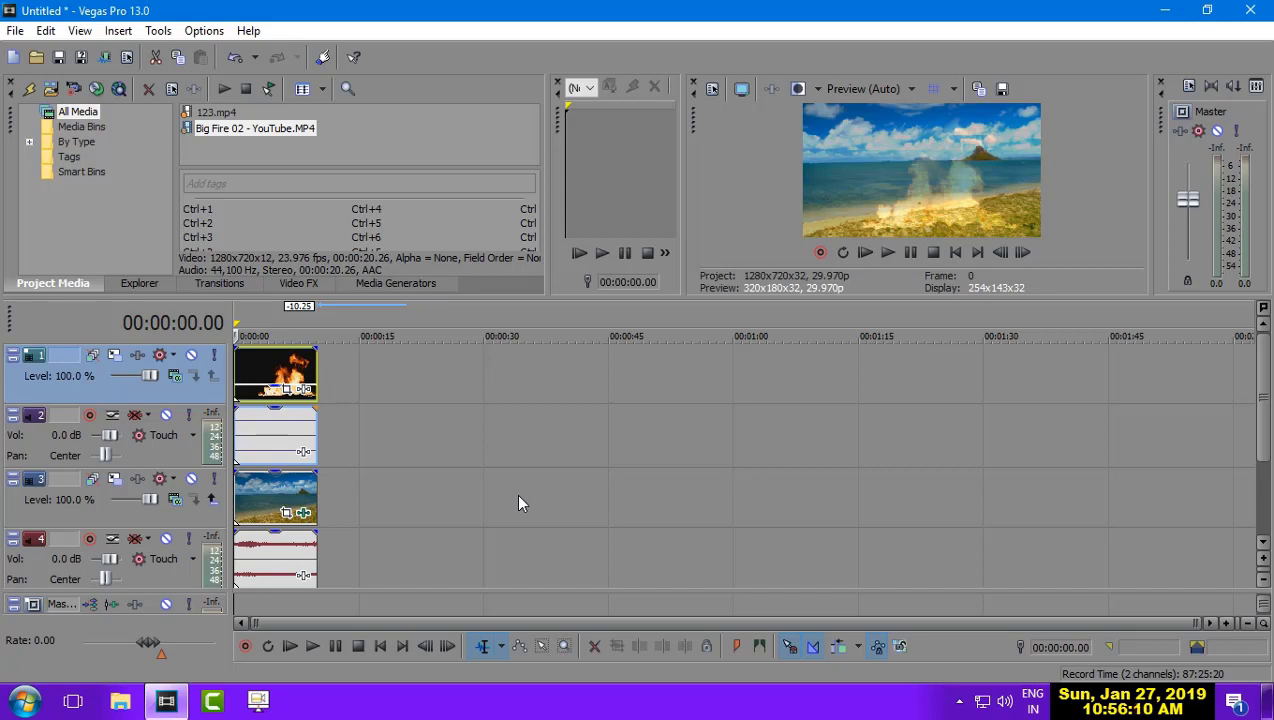
key("space")
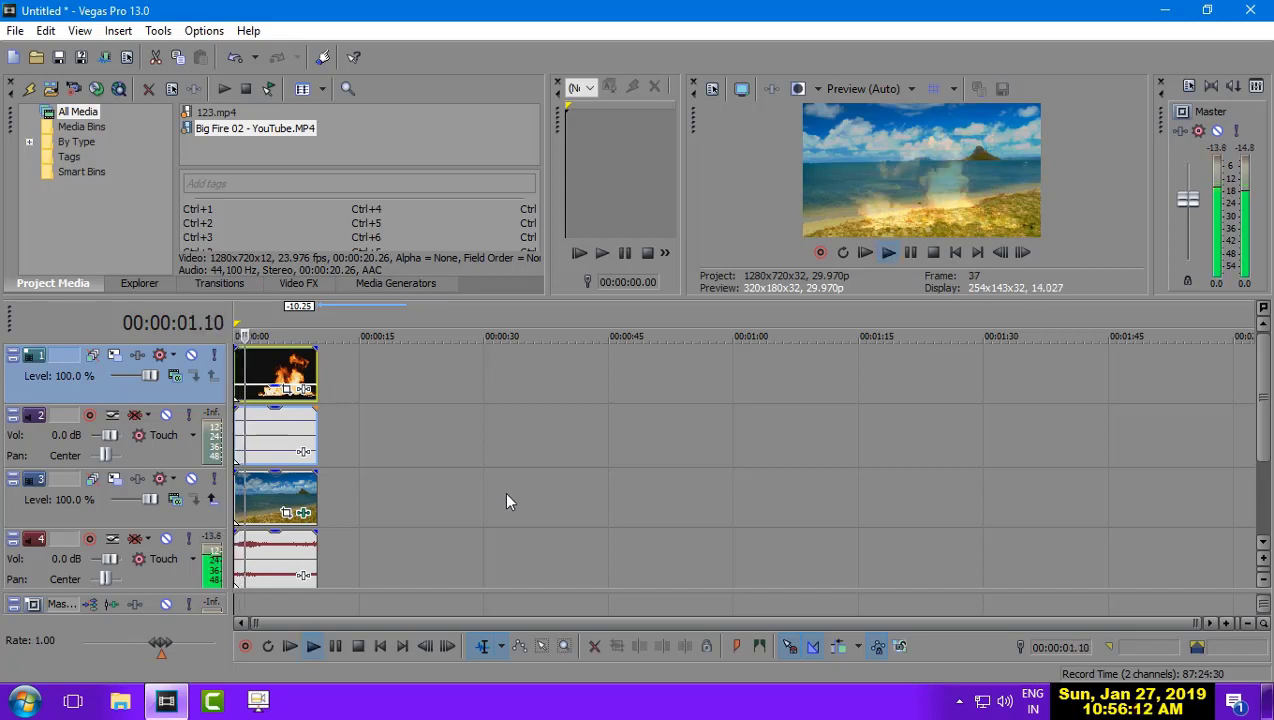
key("space")
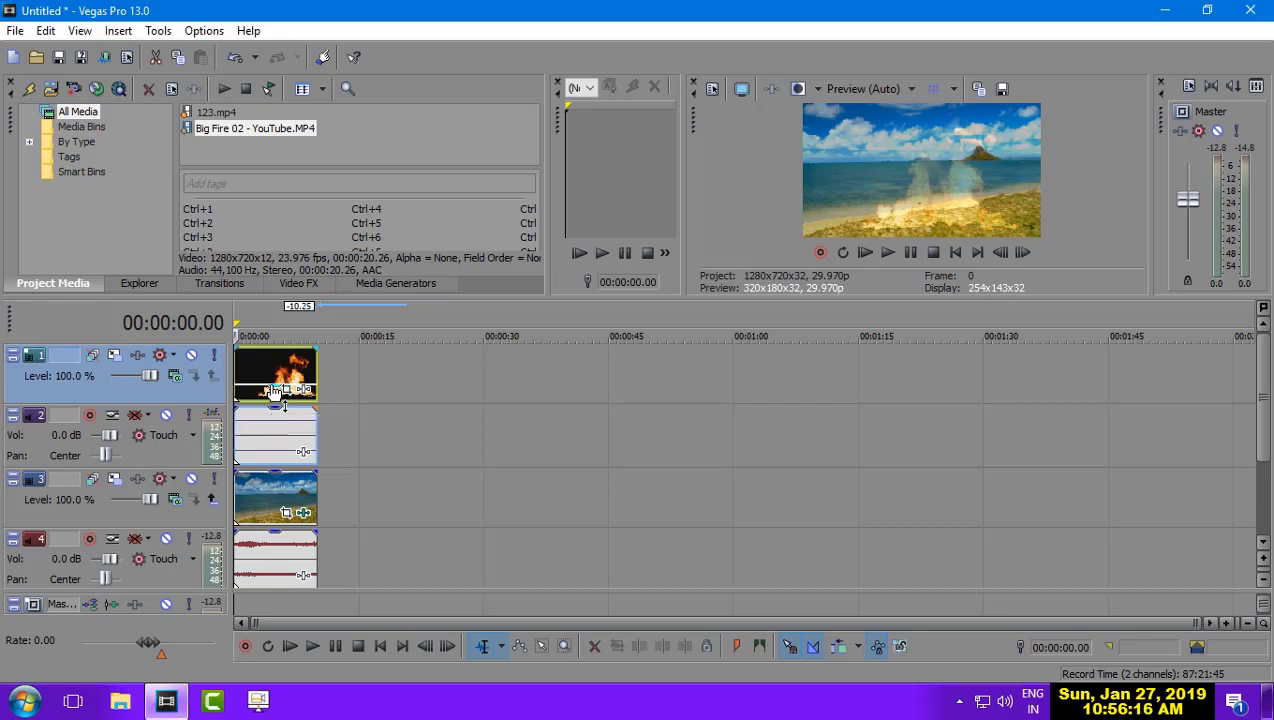
left_click_drag(274, 390, 276, 384)
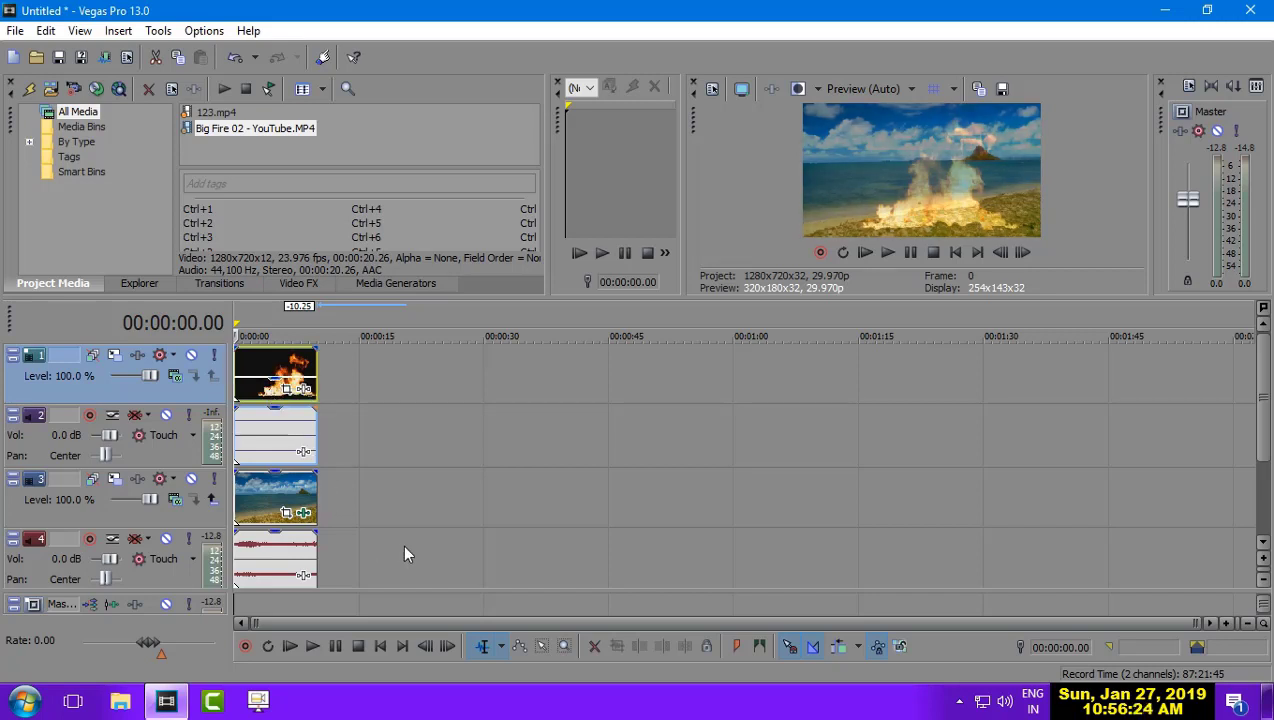
key("space")
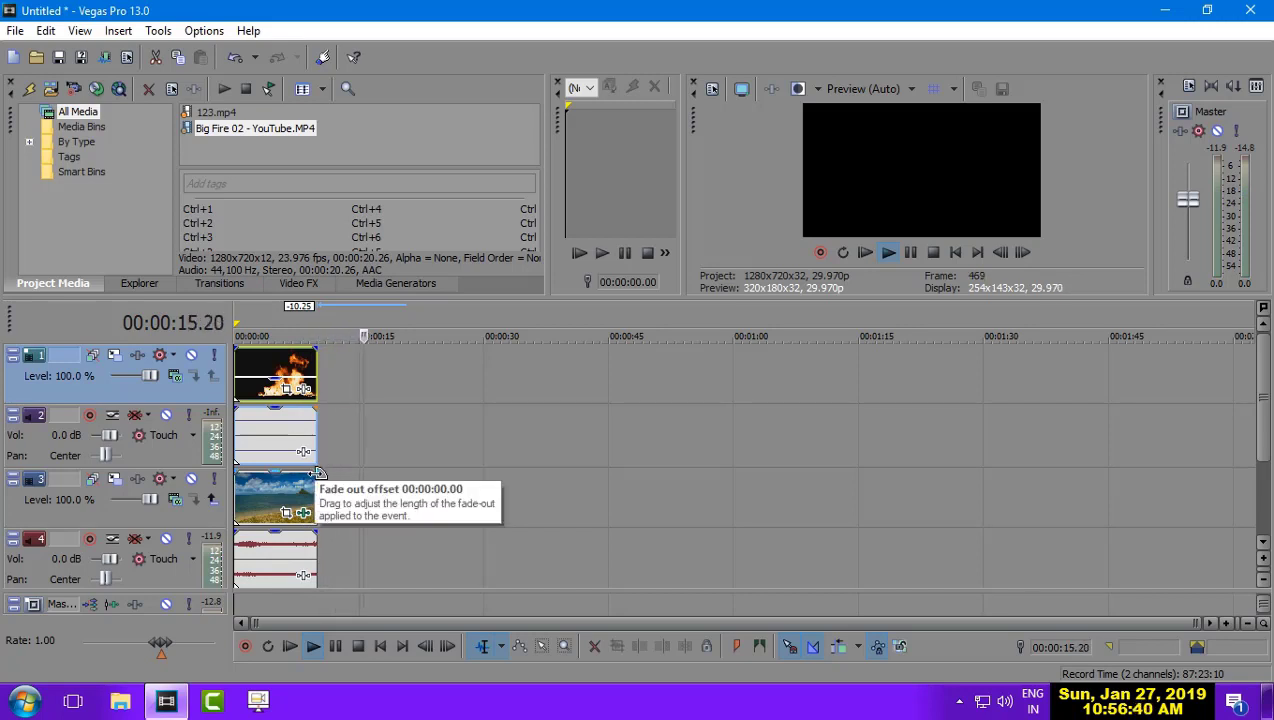
Try a fade-out at the end of the beach clip, preview it, remove the fade and play the overlay.
left_click_drag(317, 472, 284, 504)
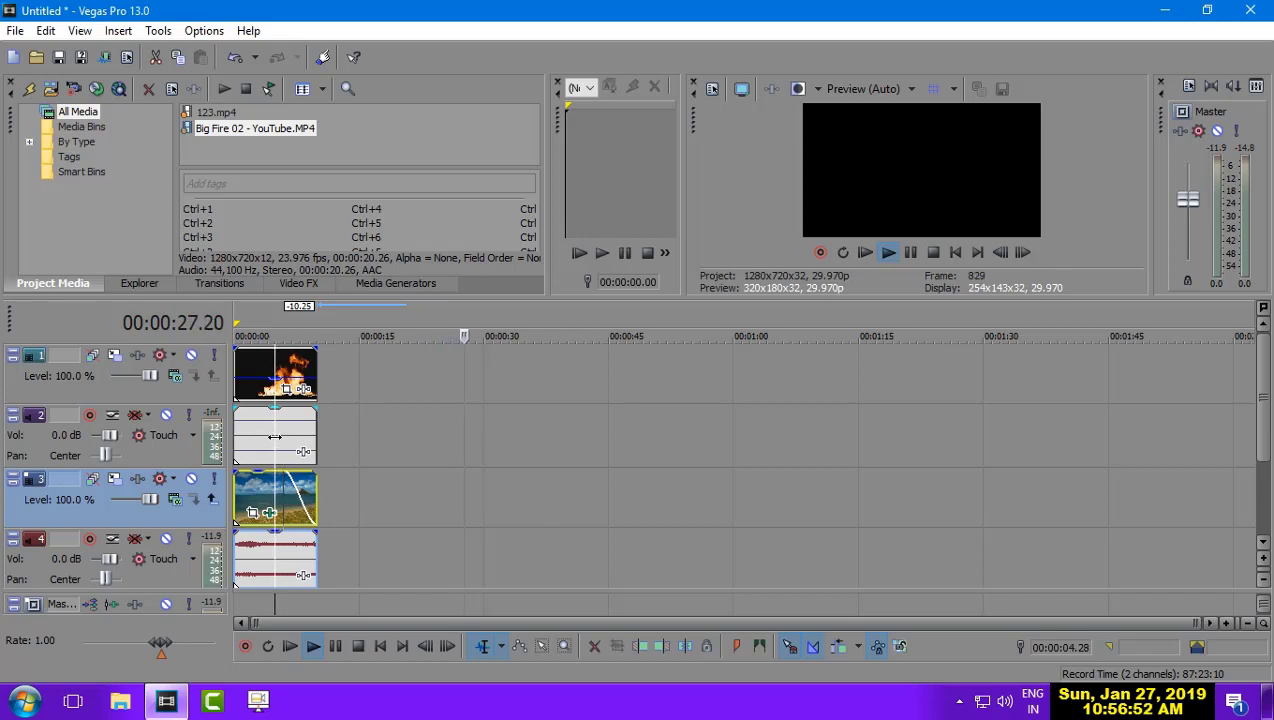
key("space")
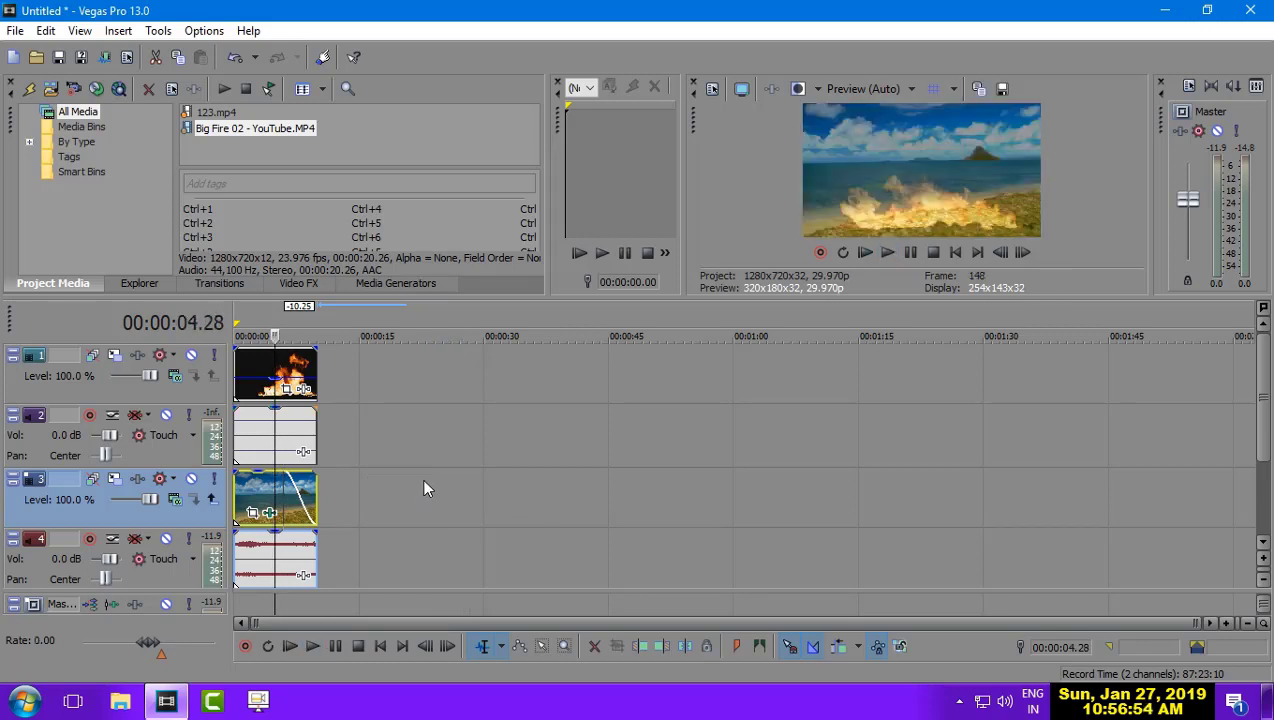
key("space")
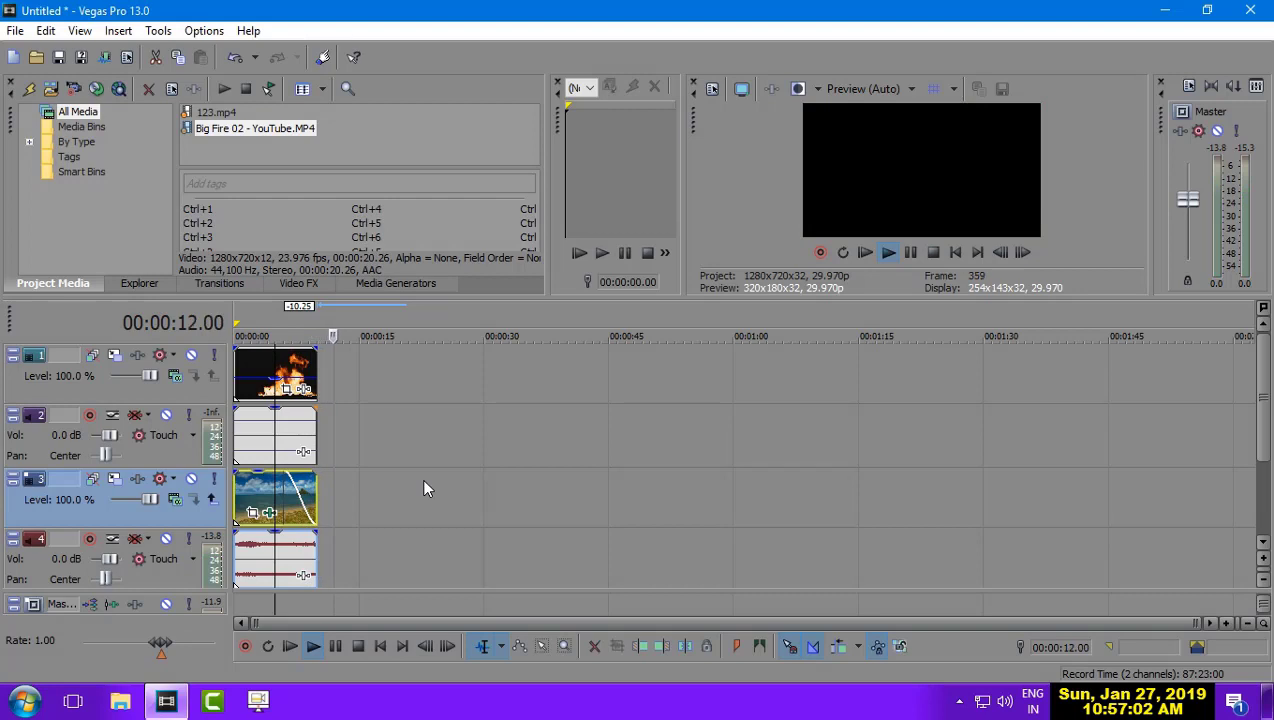
key("space")
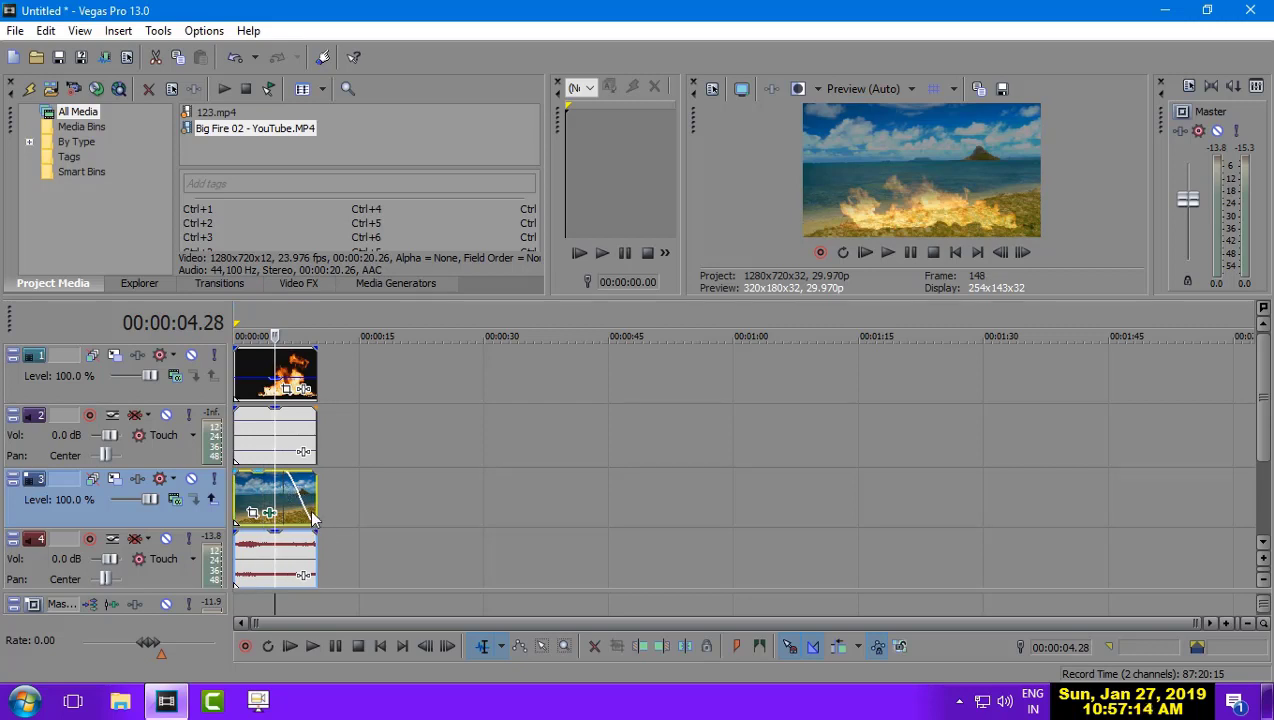
left_click_drag(312, 518, 320, 471)
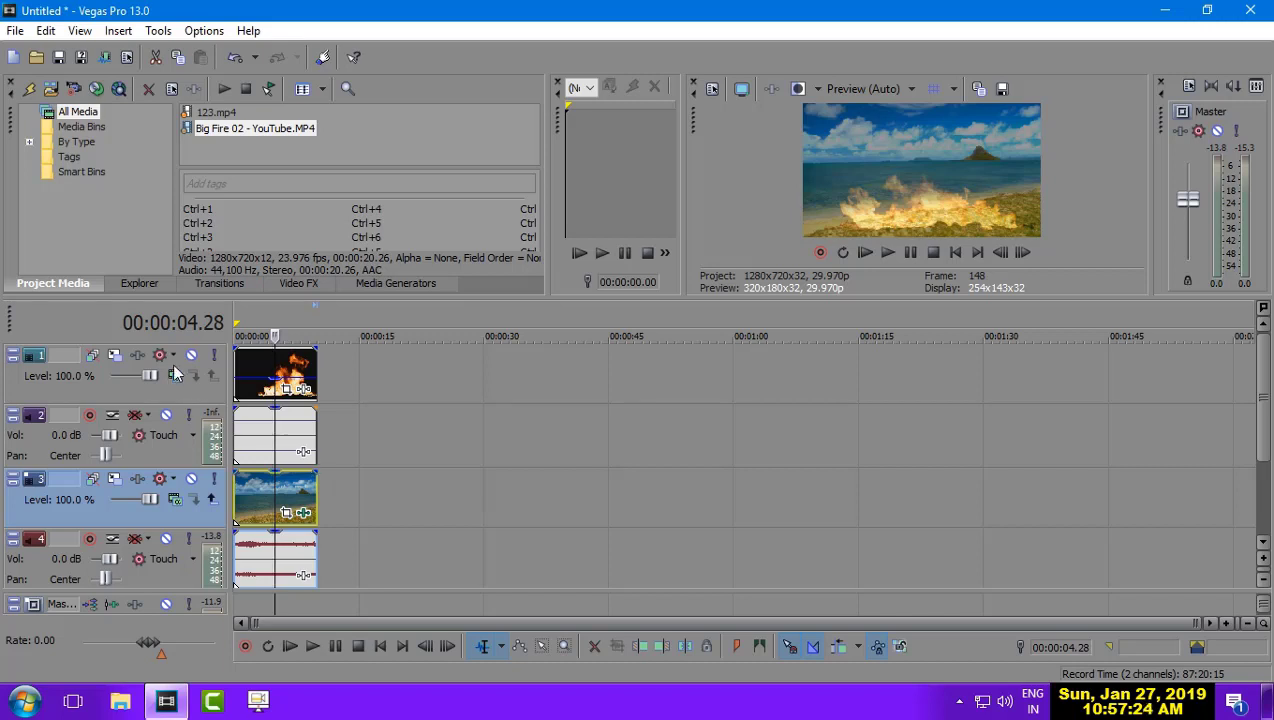
key("space")
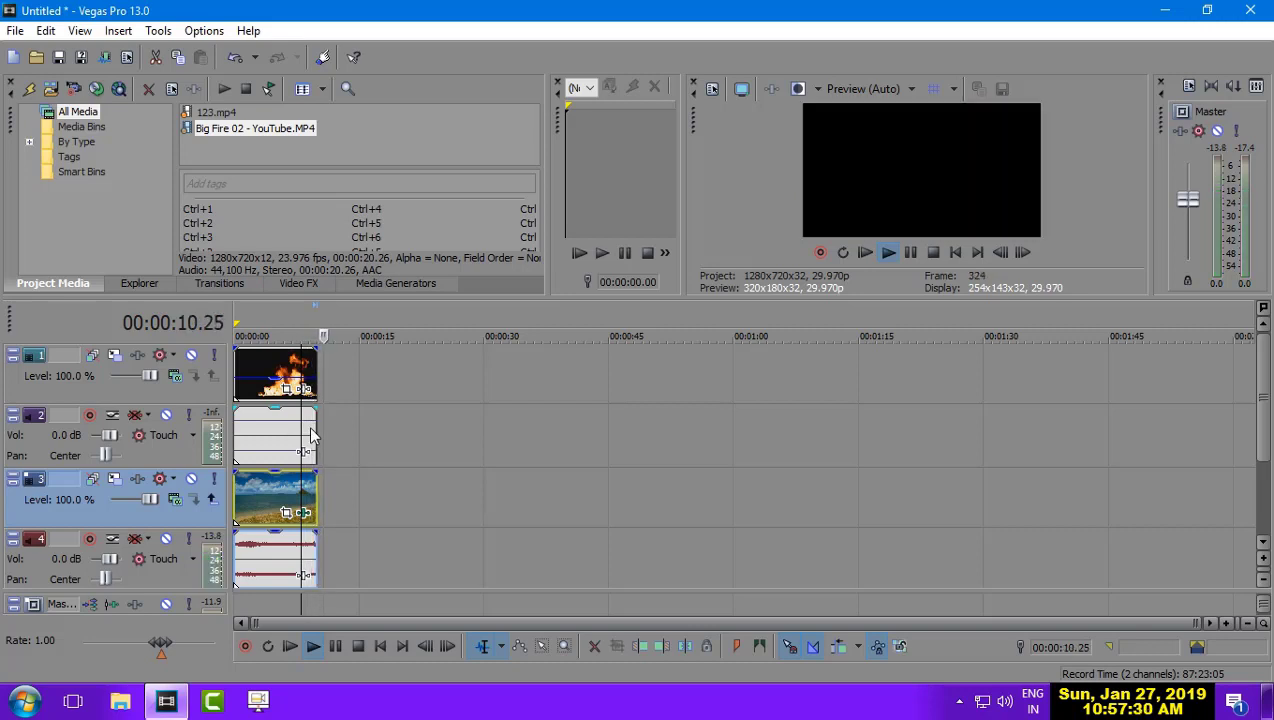
key("space")
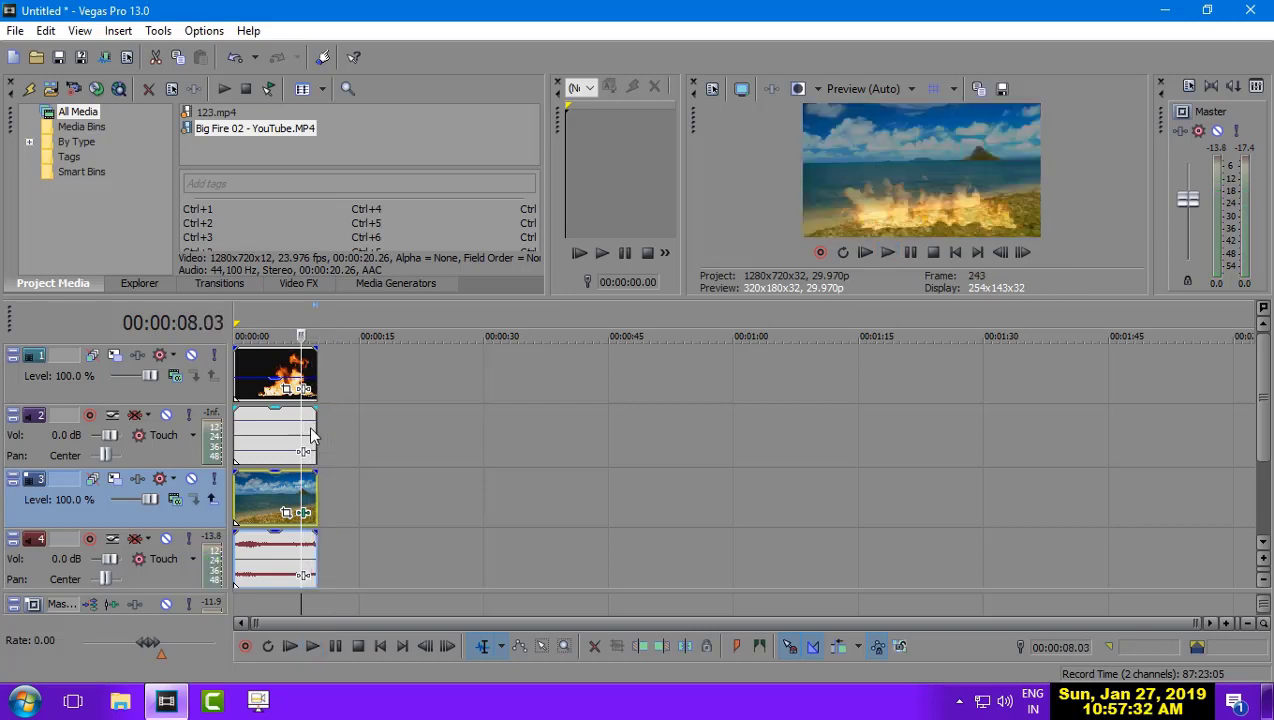
Render the project to the Documents folder as overley.wmv with the Windows Media Video 6.4 Mbps HD 1080-24p template.
left_click(15, 31)
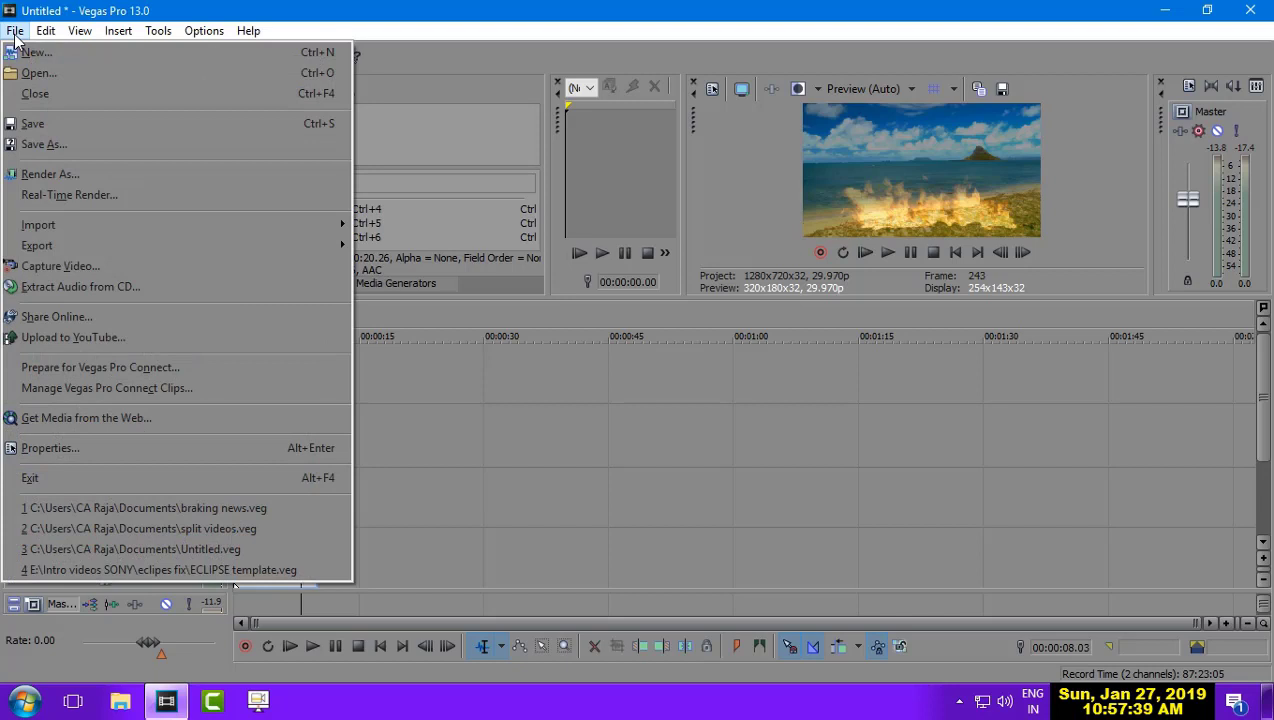
left_click(53, 174)
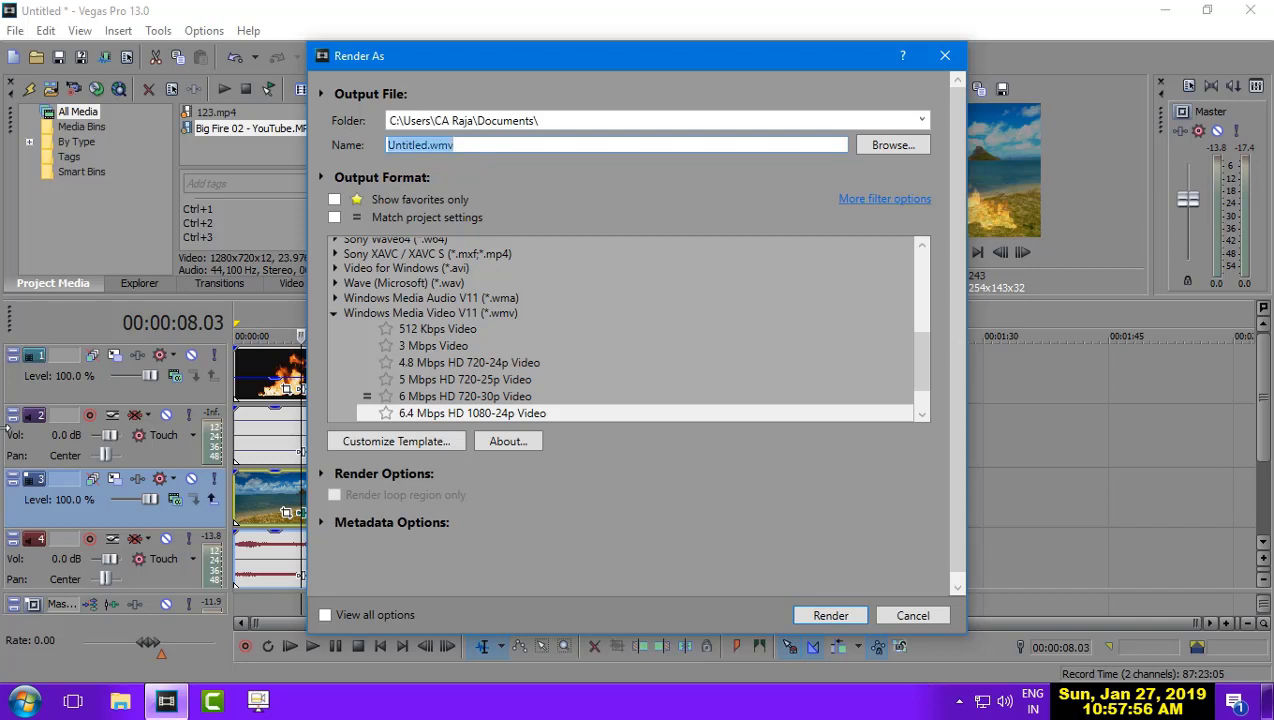
type("over")
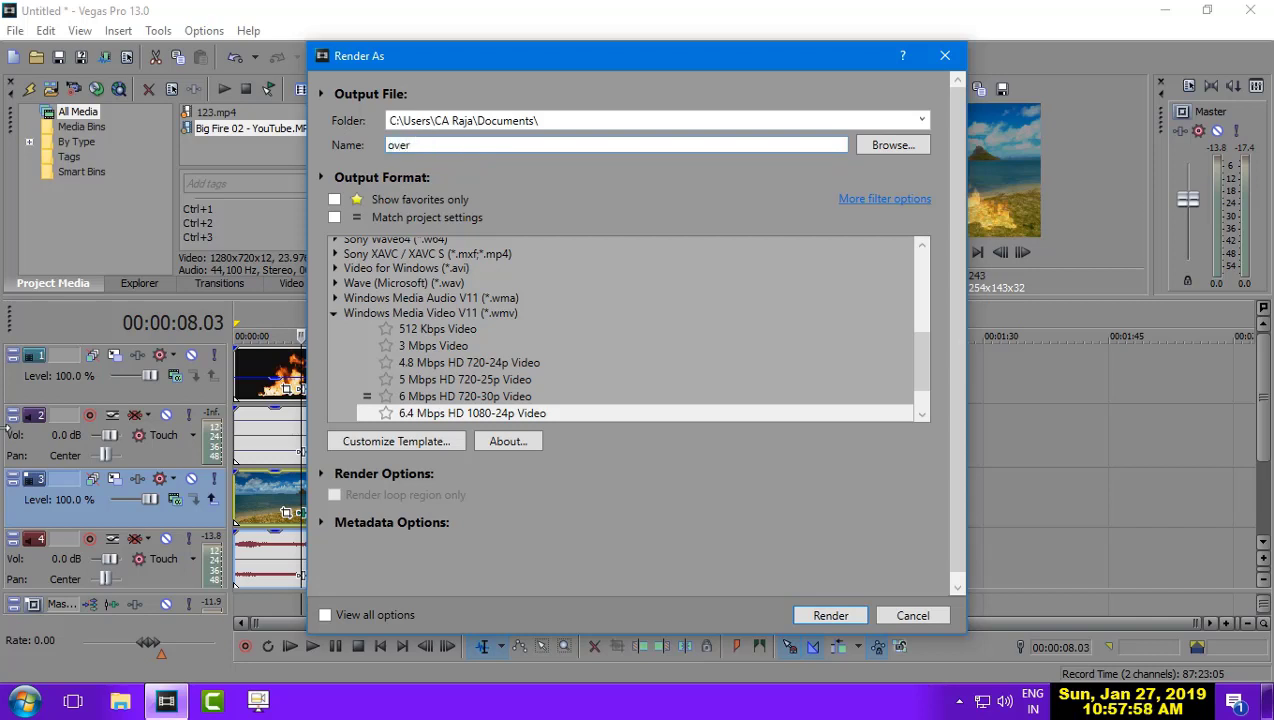
type("ley")
left_click(830, 615)
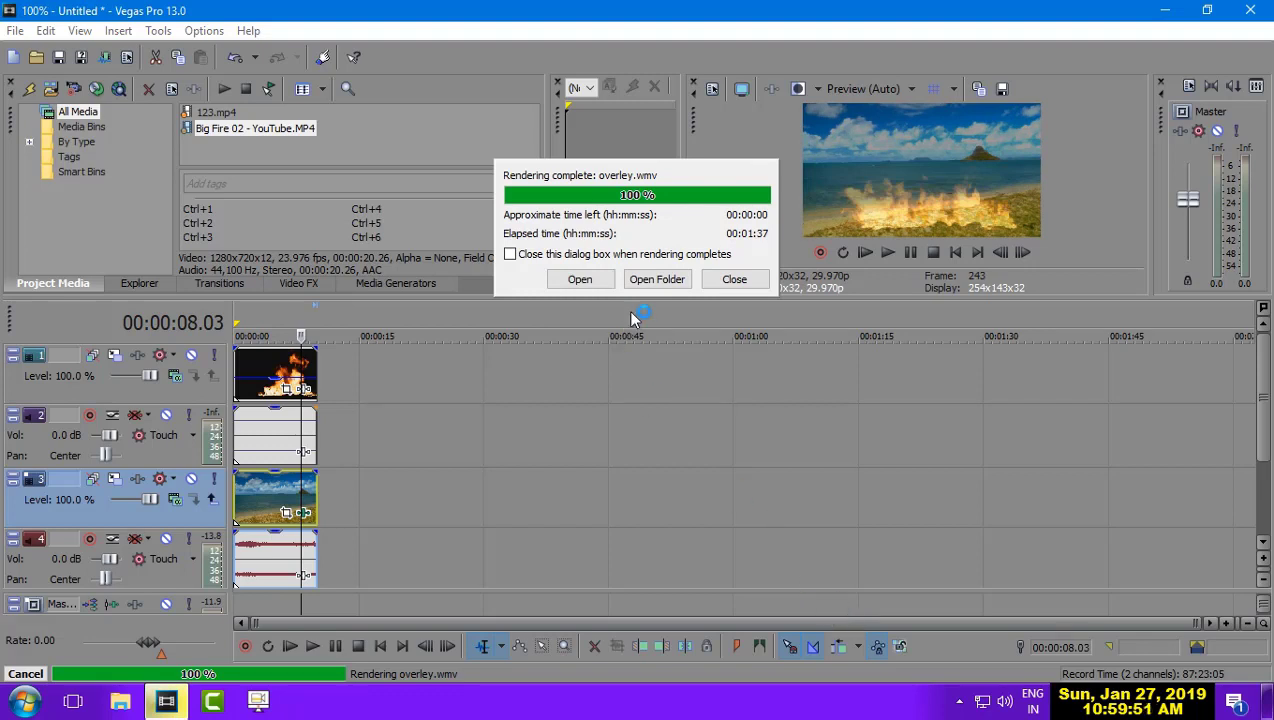
Open the folder containing the finished render and play overley.wmv in VLC media player.
left_click(646, 284)
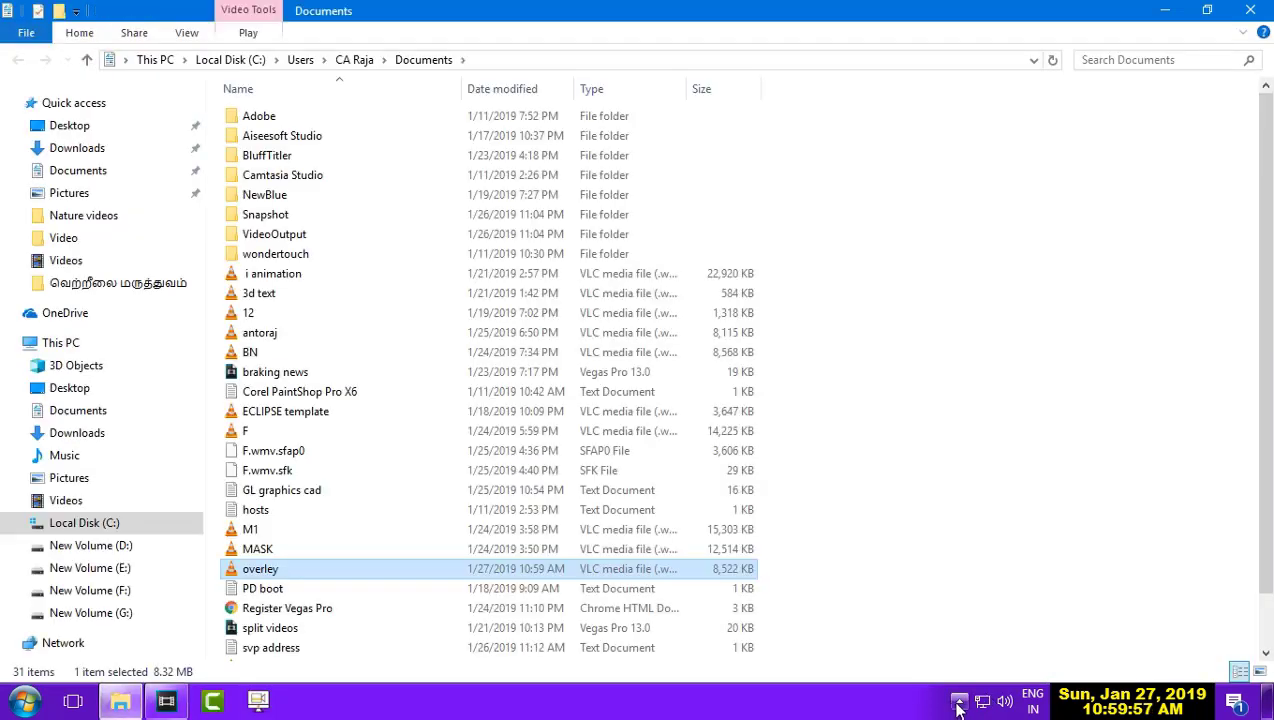
left_click(957, 705)
left_click(957, 705)
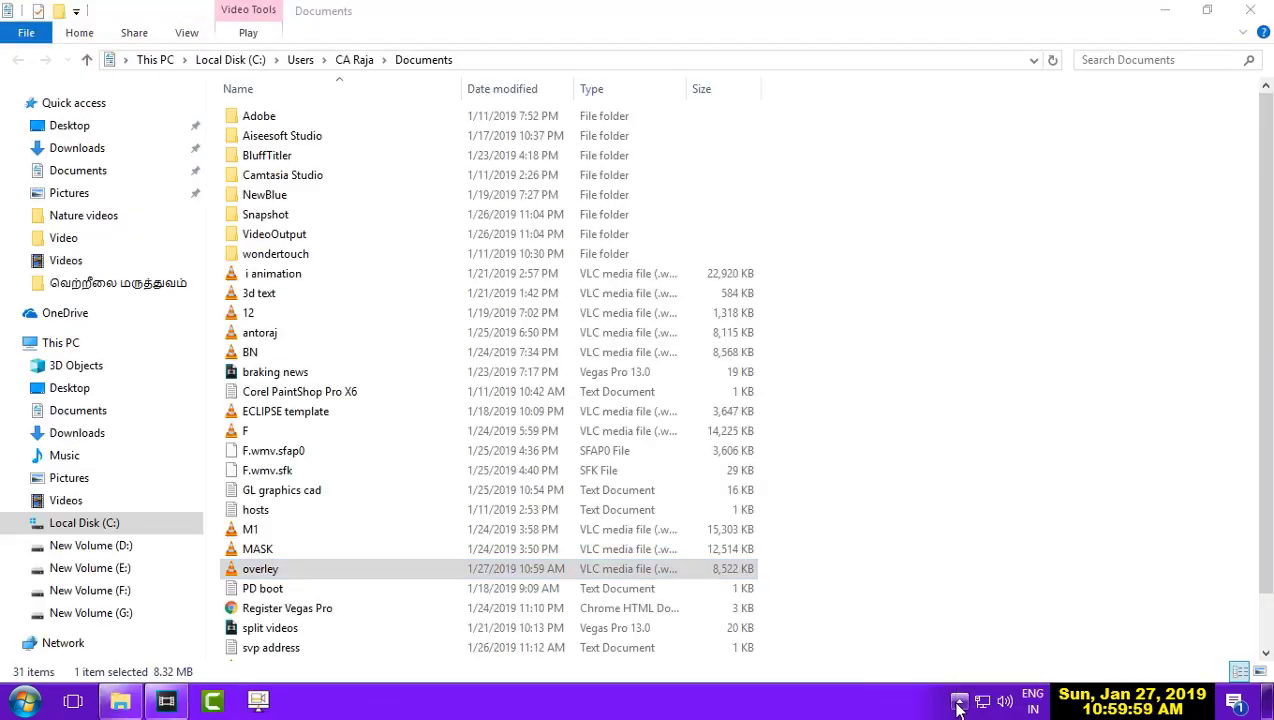
left_click(252, 570)
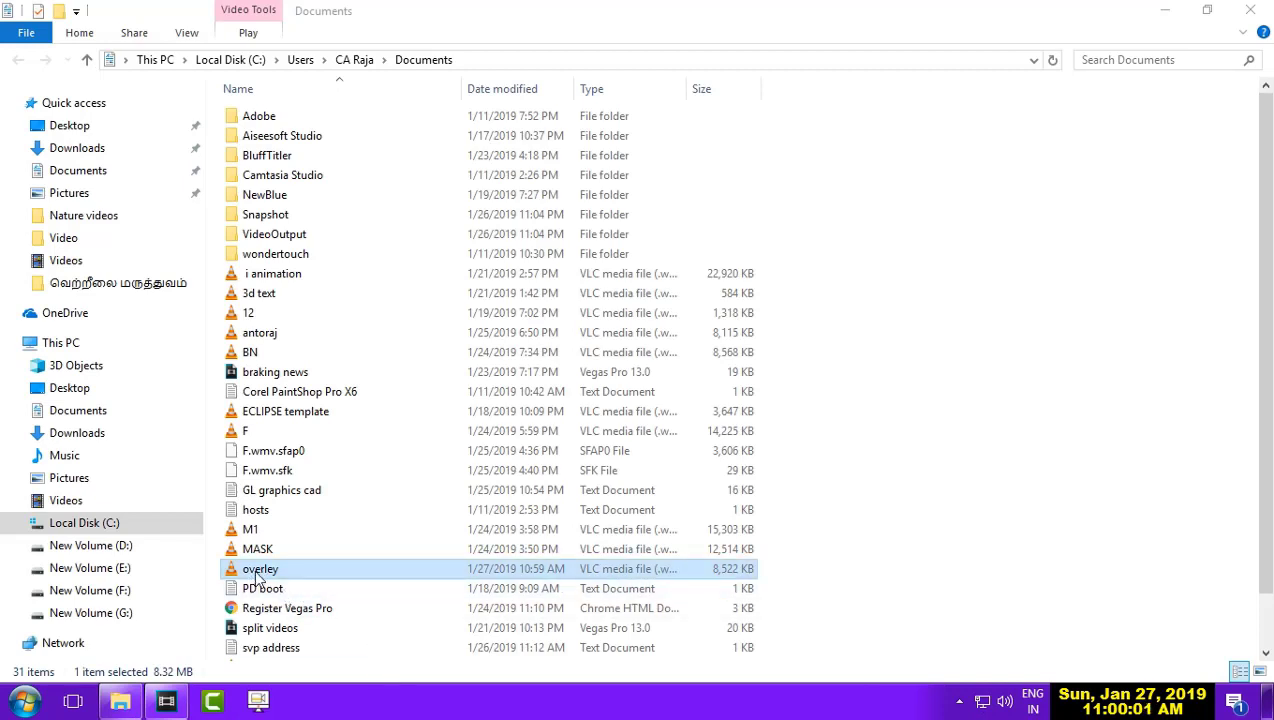
double_click(257, 576)
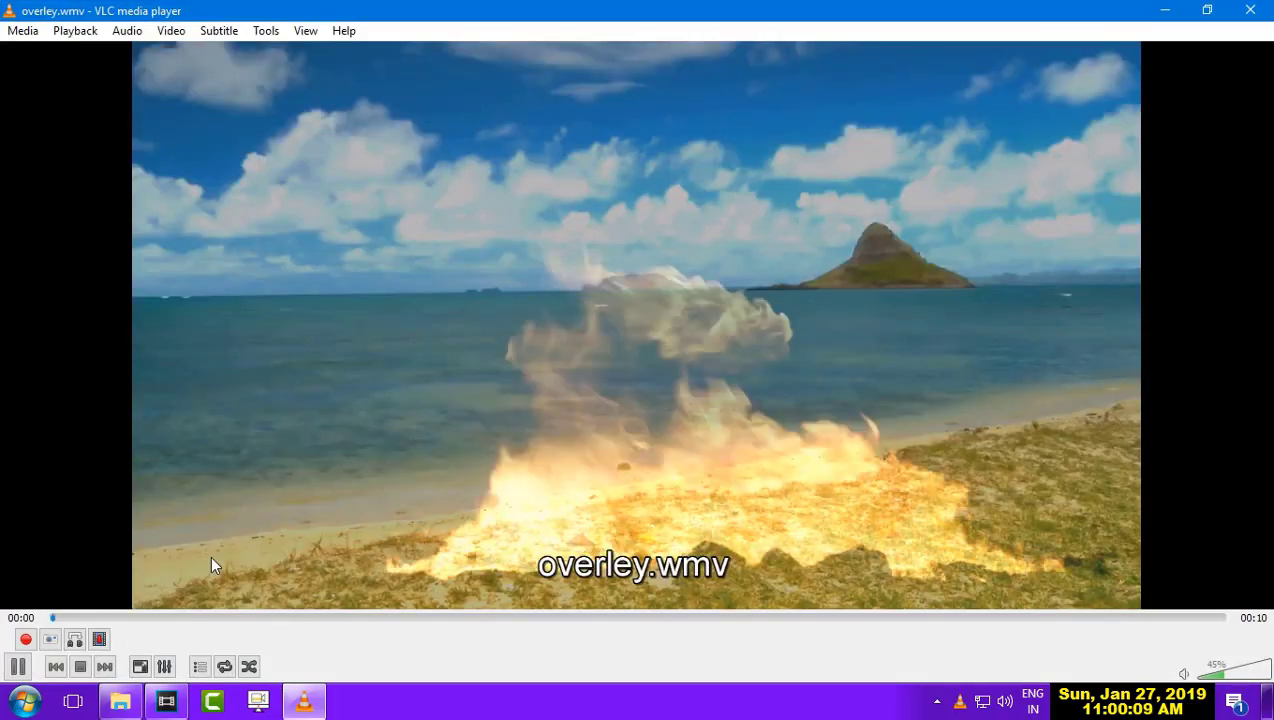
Watch the rendered video full screen, skipping ahead, and close the player and folder to return to Vegas Pro.
double_click(211, 566)
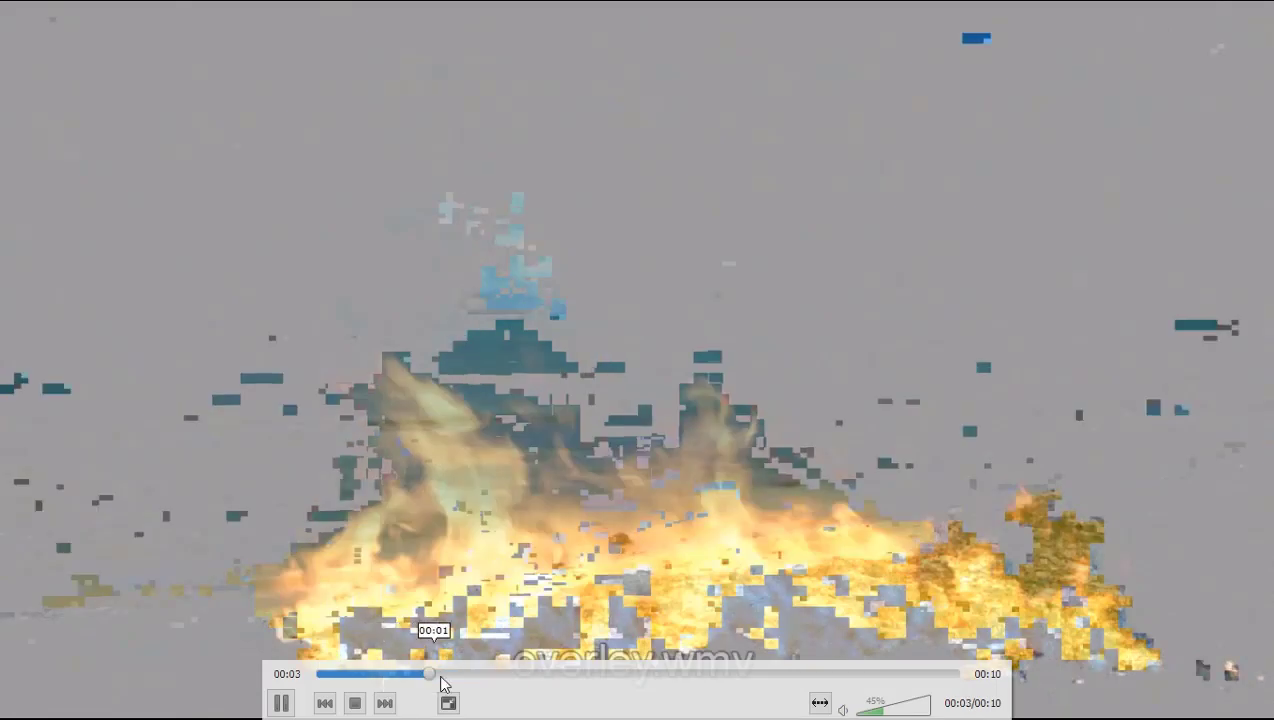
left_click(491, 673)
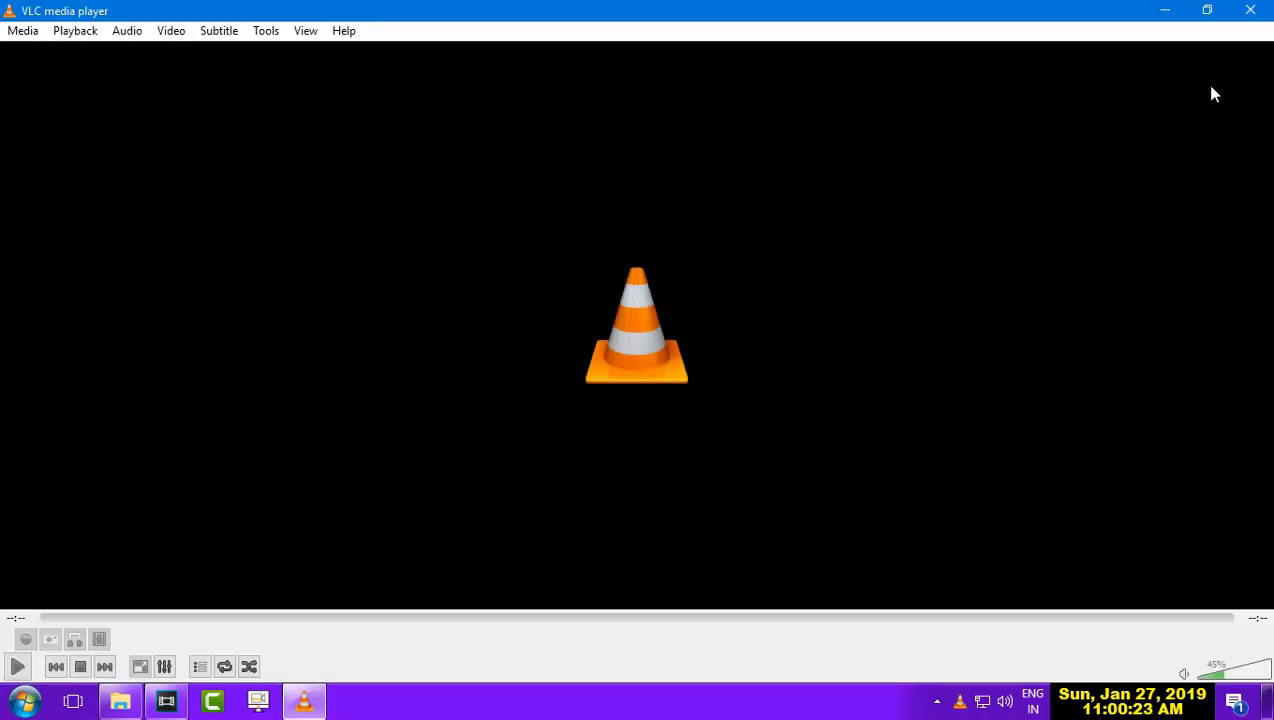
left_click(1250, 12)
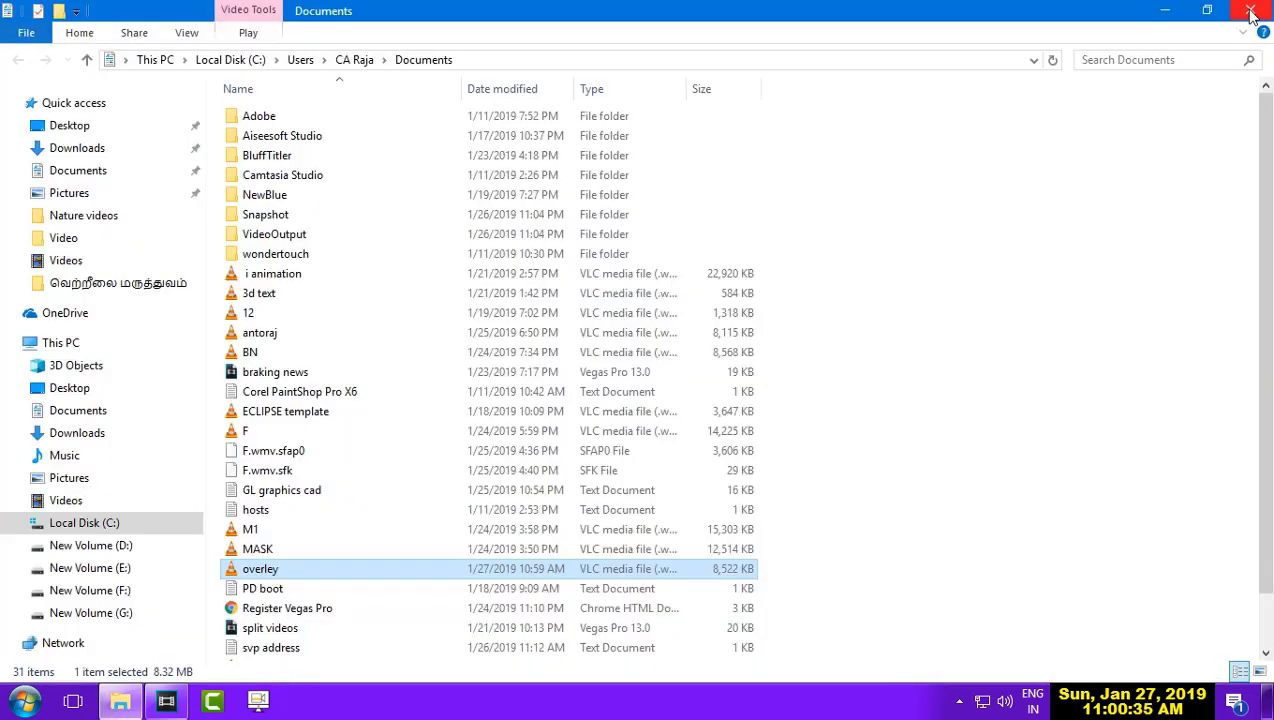
left_click(1250, 12)
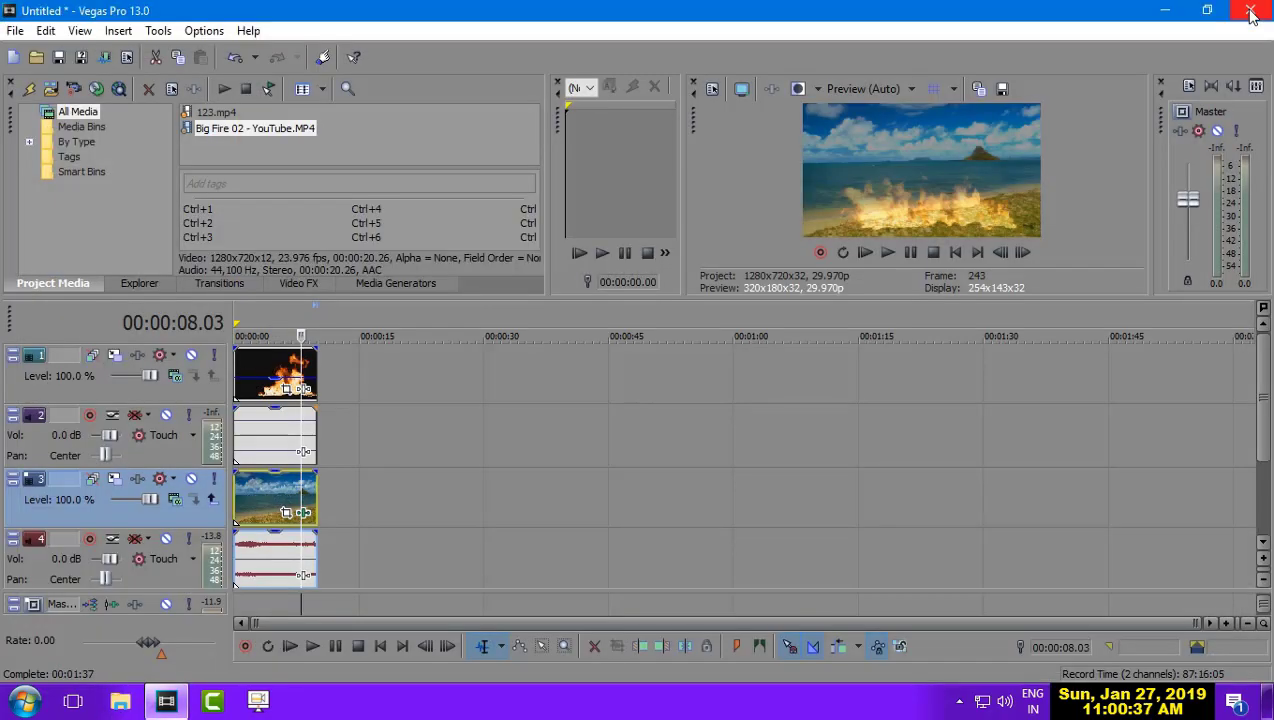